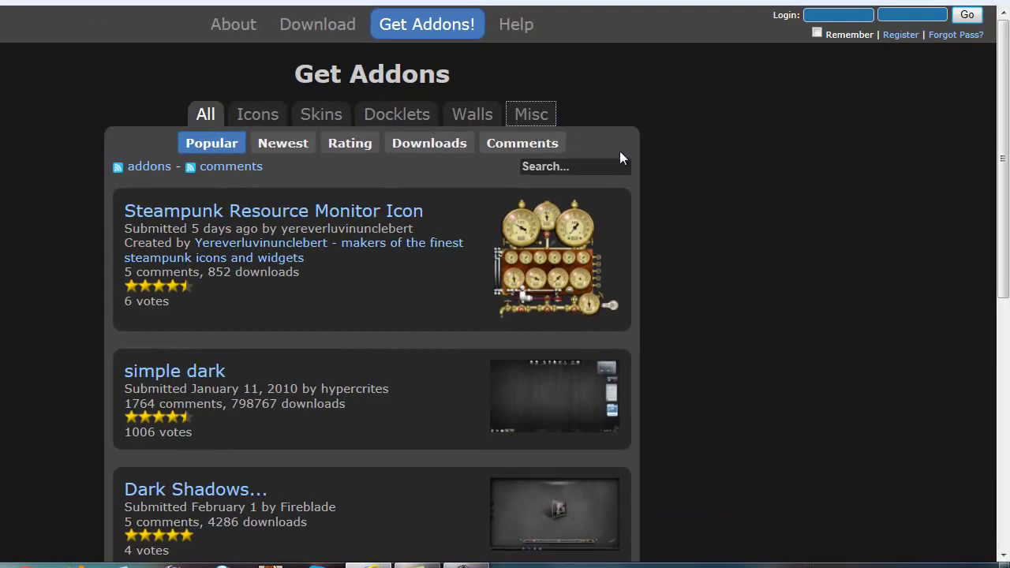
Browse the popular add-ons in the Misc category and go to page 2 of the list
{"action": "scroll", "coordinate": [607, 148], "scroll_direction": "down", "scroll_amount": 1}
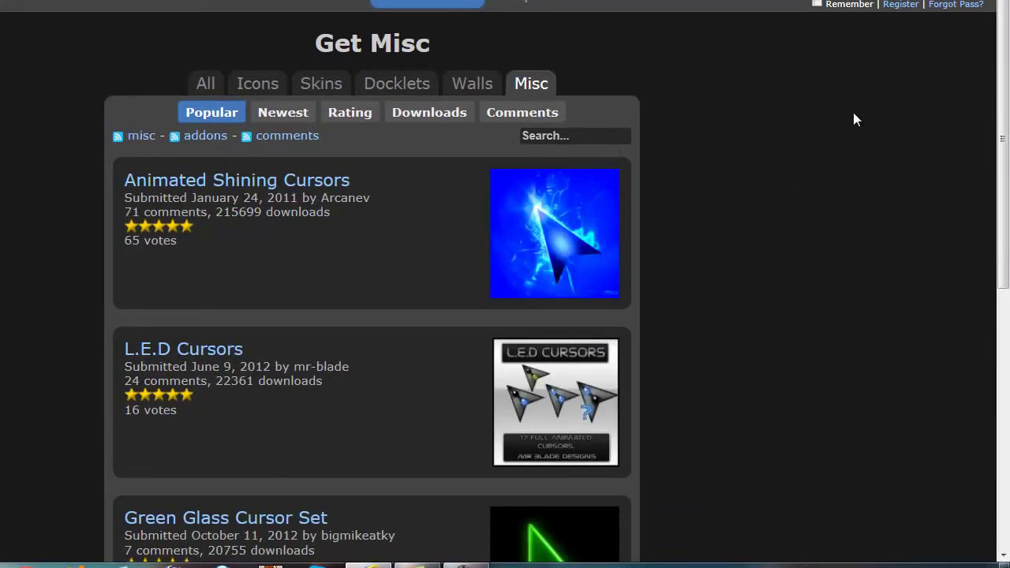
{"action": "scroll", "coordinate": [854, 119], "scroll_direction": "up", "scroll_amount": 1}
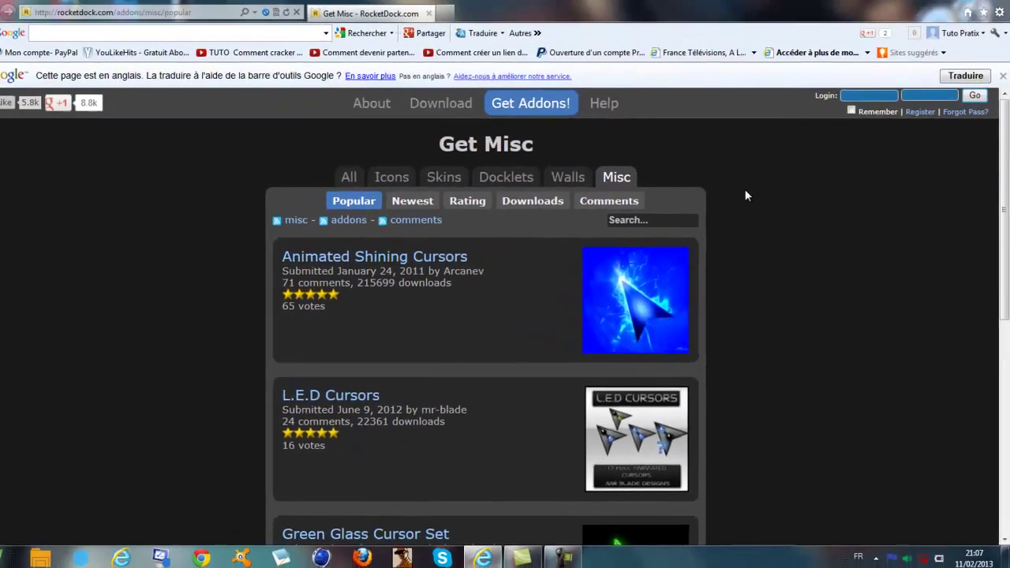
{"action": "scroll", "coordinate": [762, 291], "scroll_direction": "down", "scroll_amount": 5}
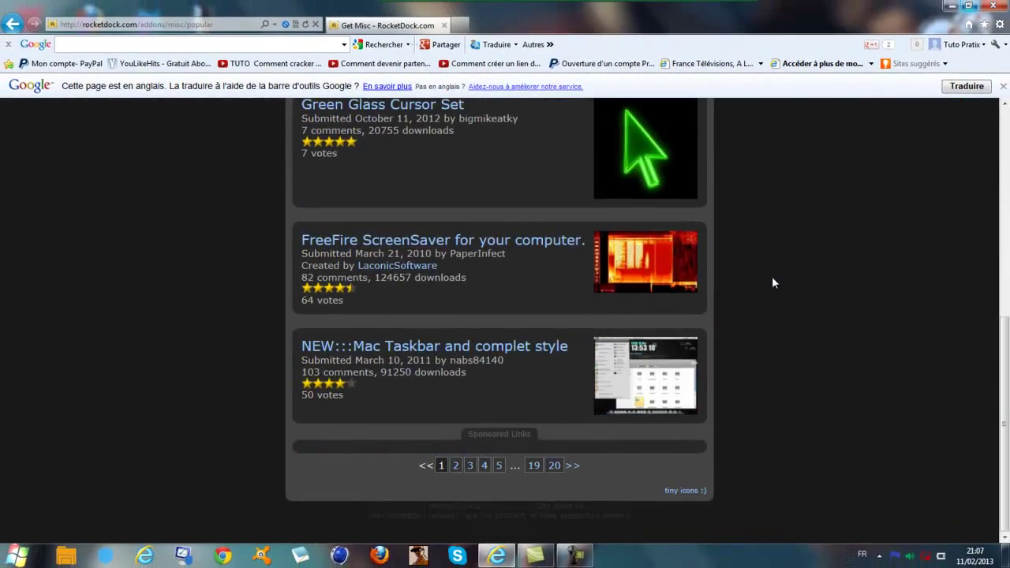
{"action": "left_click", "coordinate": [470, 473]}
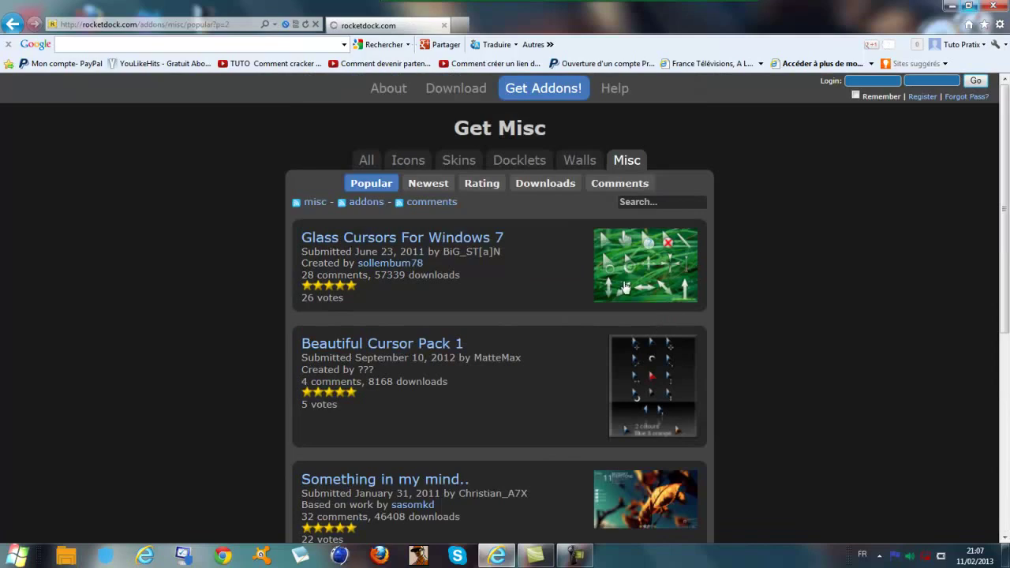
Look through the cursor packs on page 2 and open the Assassin Cursor Pack entry
{"action": "scroll", "coordinate": [644, 390], "scroll_direction": "down", "scroll_amount": 3}
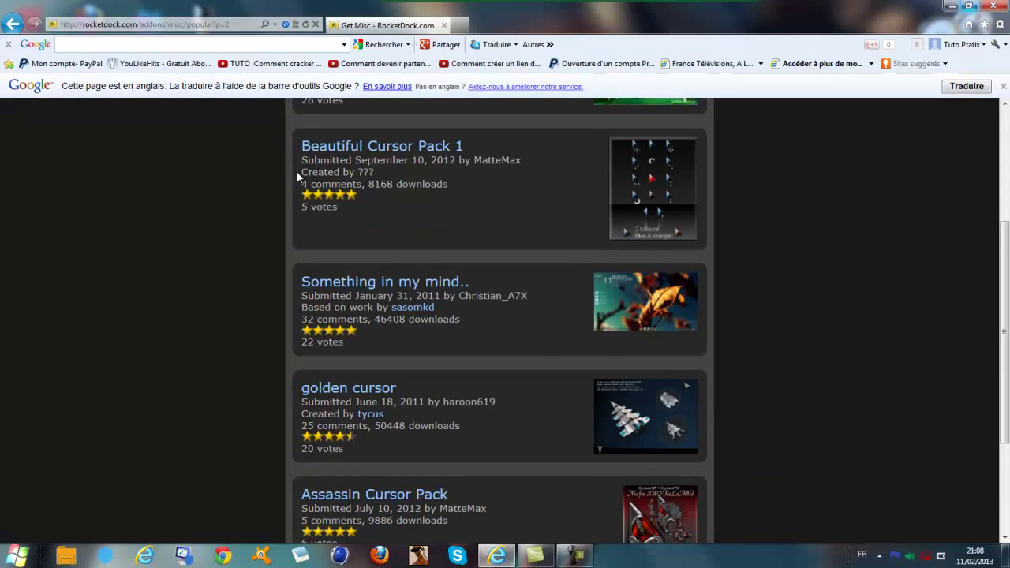
{"action": "mouse_move", "coordinate": [327, 168]}
{"action": "scroll", "coordinate": [542, 274], "scroll_direction": "down", "scroll_amount": 3}
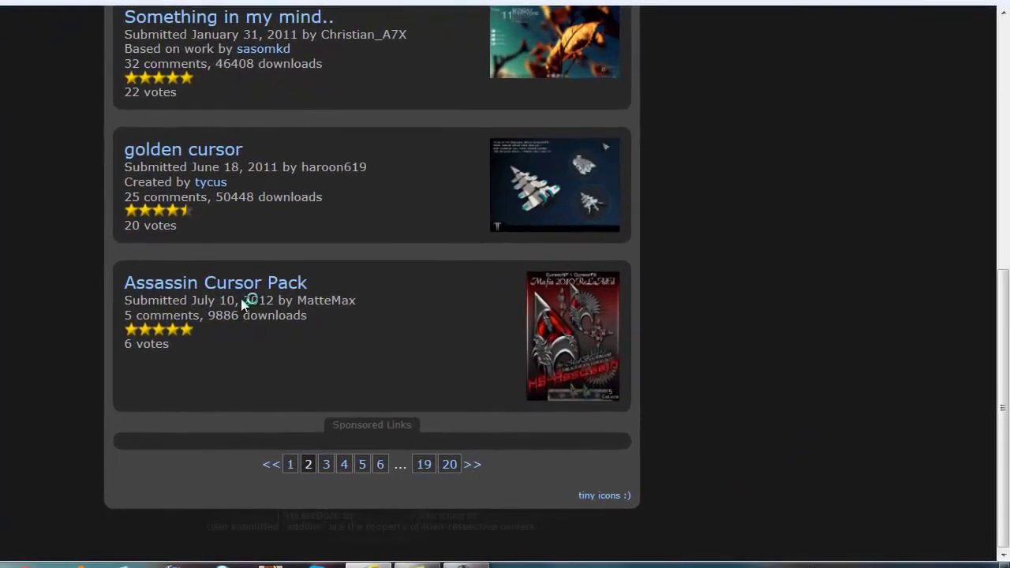
{"action": "left_click", "coordinate": [395, 325]}
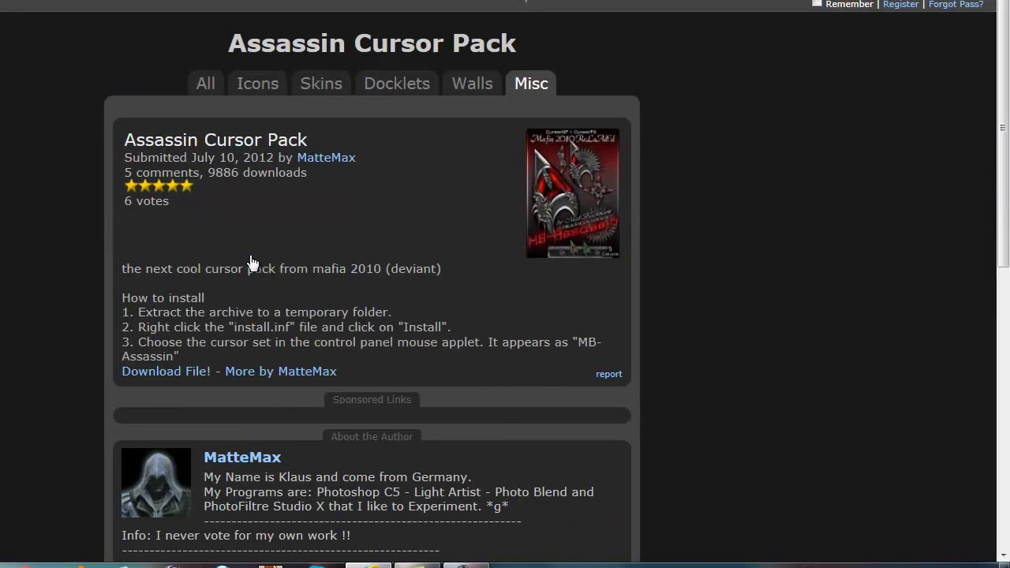
Download and save the Assassin Cursor Pack zip file, and open the downloaded archive
{"action": "scroll", "coordinate": [87, 331], "scroll_direction": "up", "scroll_amount": 1}
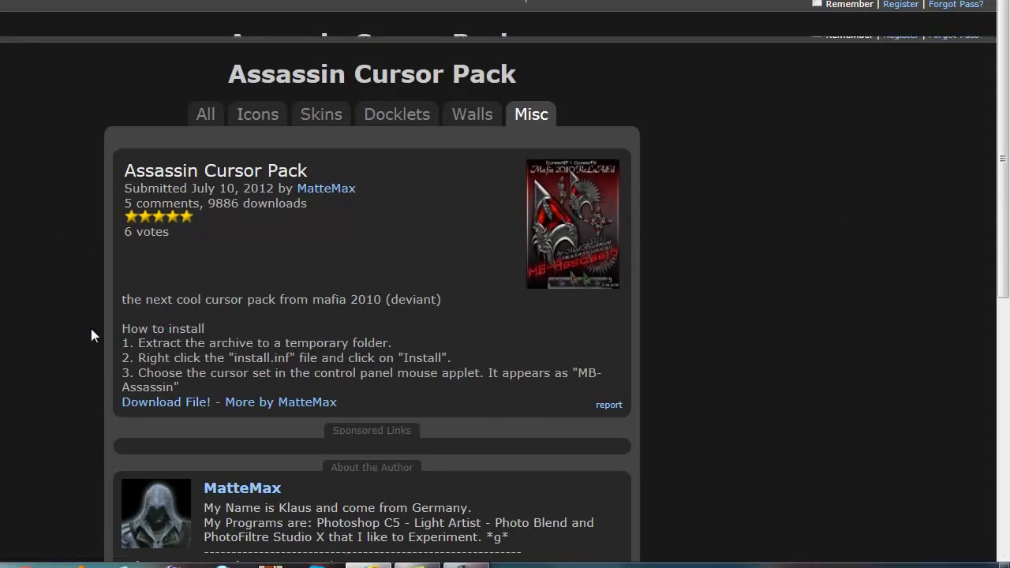
{"action": "left_click", "coordinate": [169, 402]}
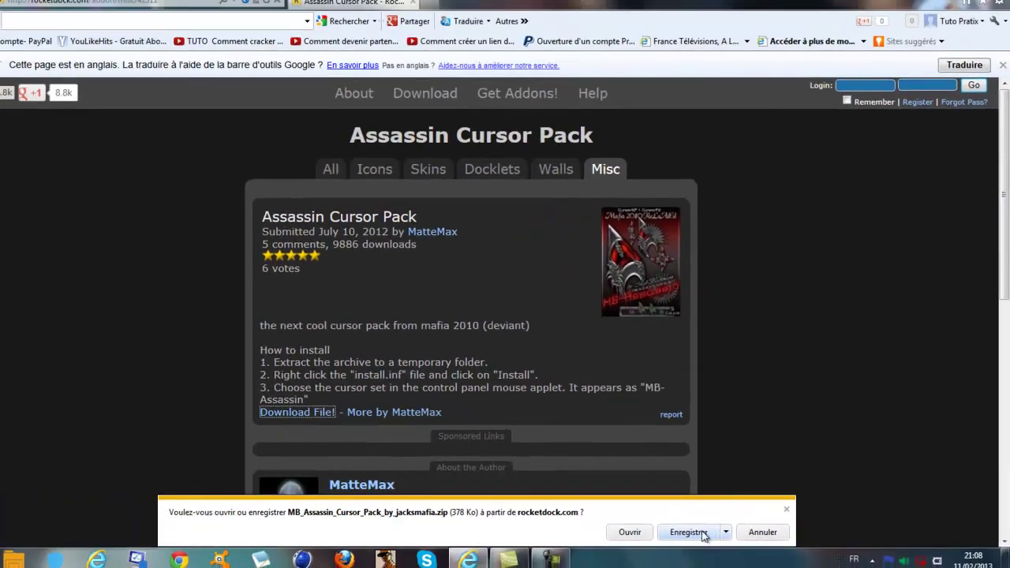
{"action": "left_click", "coordinate": [628, 544]}
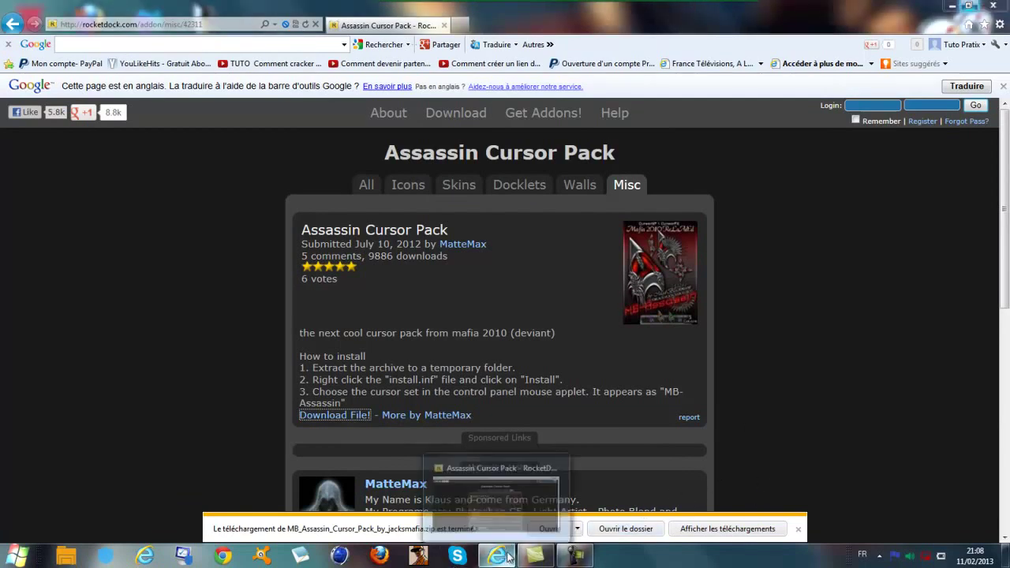
{"action": "left_click", "coordinate": [649, 524]}
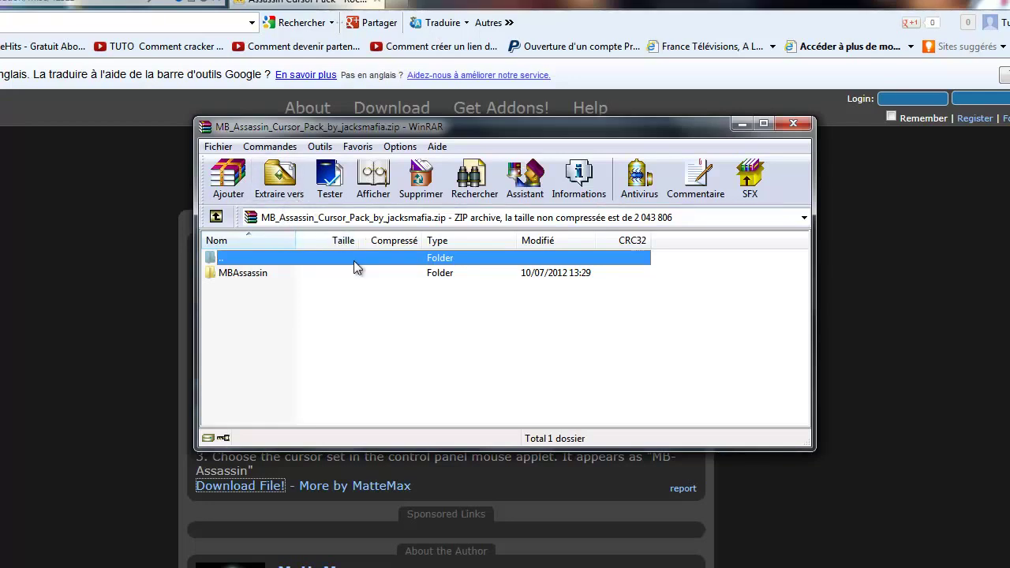
Extract the archive's MBAssassin folder to the desktop, close the archive and show the desktop
{"action": "left_click", "coordinate": [294, 180]}
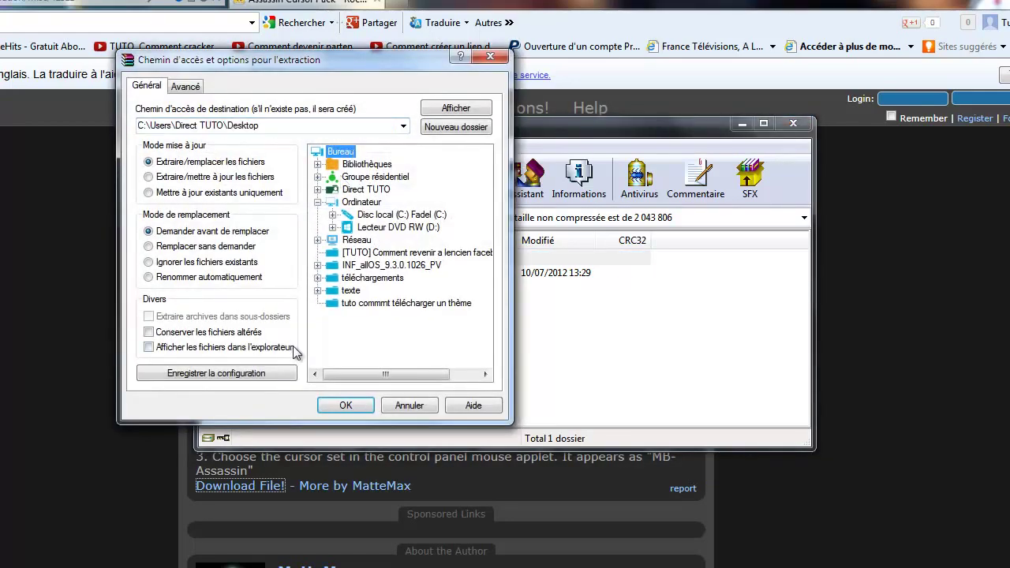
{"action": "left_click", "coordinate": [359, 406]}
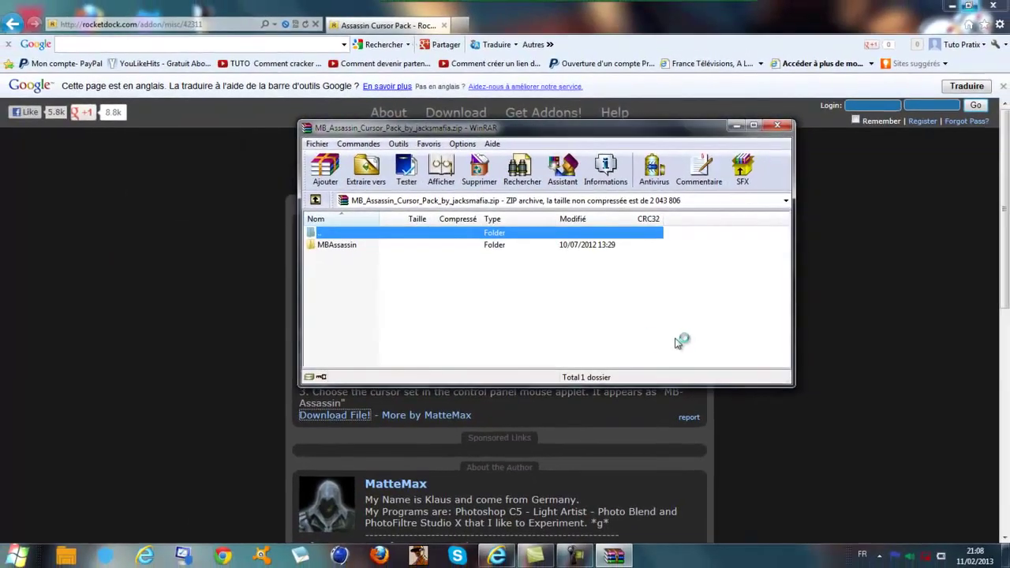
{"action": "left_click", "coordinate": [777, 125]}
{"action": "key", "text": "super+d"}
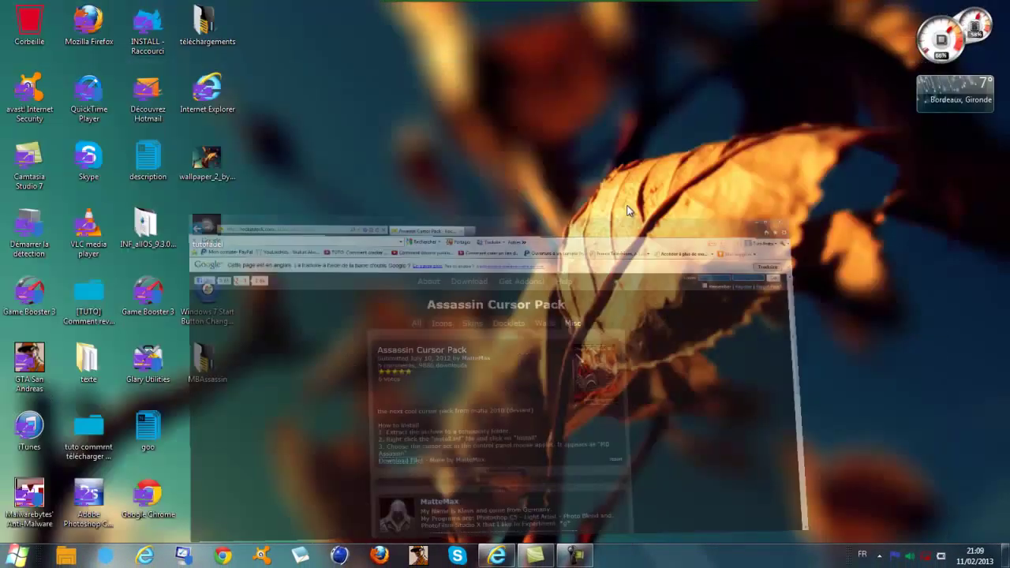
Move the MBAssassin folder to an empty area of the desktop and open it
{"action": "left_click_drag", "start_coordinate": [229, 367], "coordinate": [587, 99]}
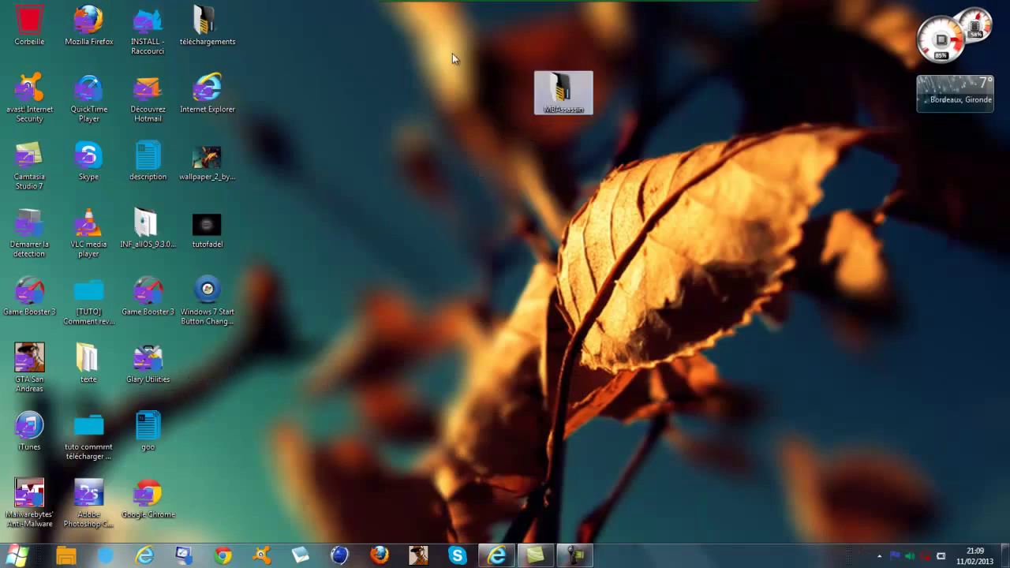
{"action": "left_click_drag", "start_coordinate": [452, 53], "coordinate": [660, 164]}
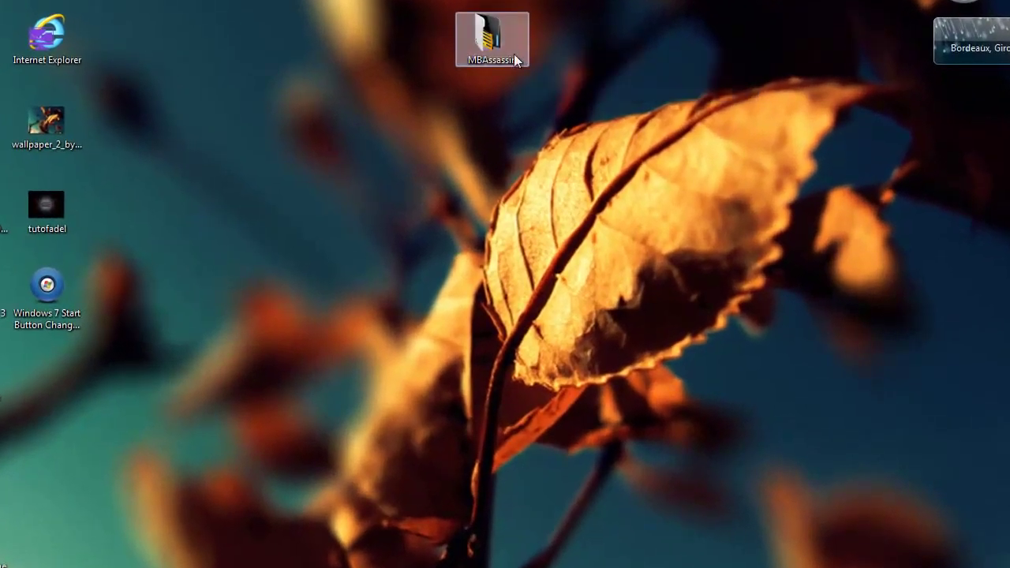
{"action": "double_click", "coordinate": [514, 57]}
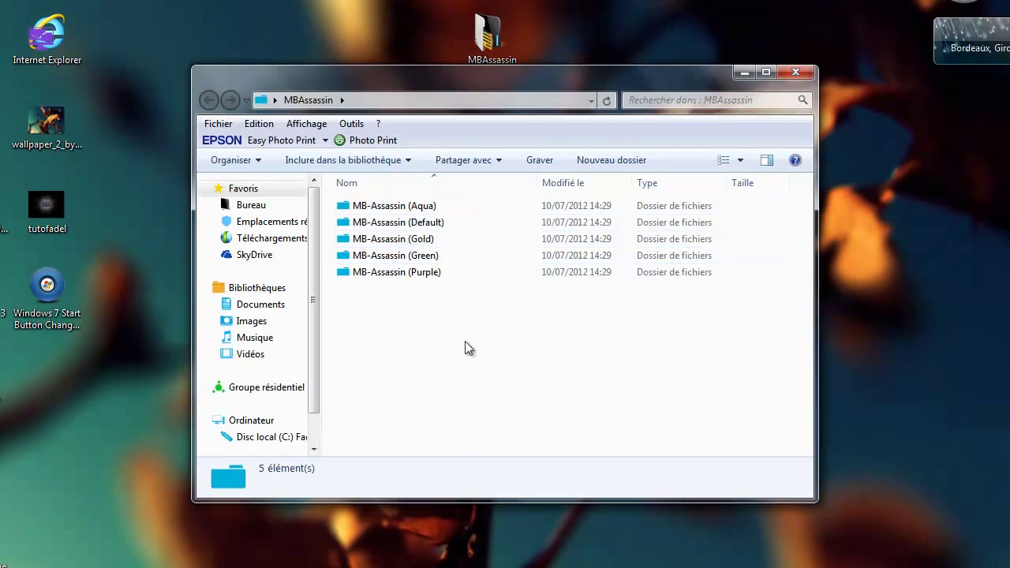
Copy all the MB-Assassin colour folders: Aqua, Default, Gold, Green and Purple
{"action": "left_click_drag", "start_coordinate": [468, 395], "coordinate": [495, 182]}
{"action": "left_click", "coordinate": [463, 412]}
{"action": "left_click_drag", "start_coordinate": [464, 412], "coordinate": [474, 173]}
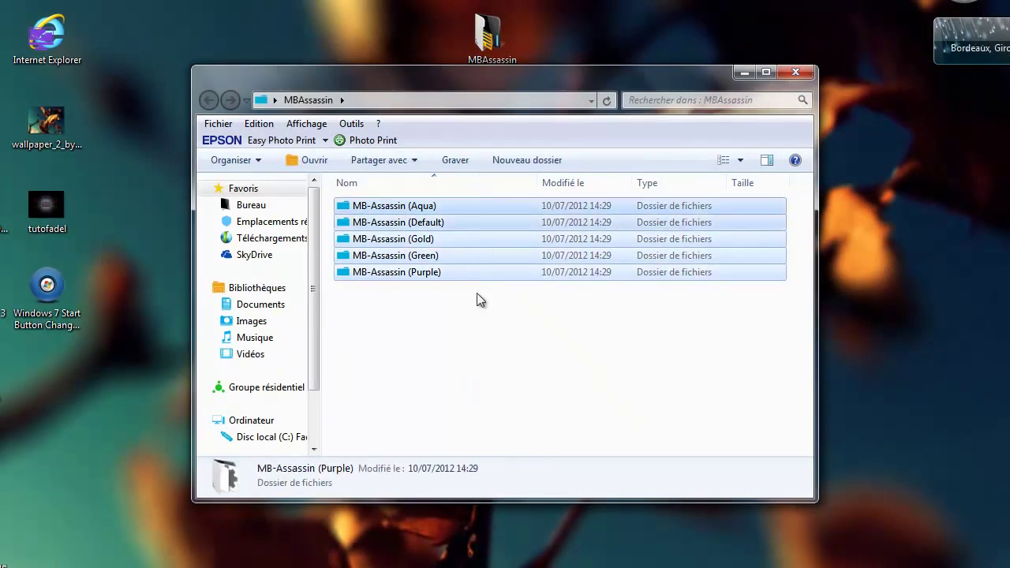
{"action": "right_click", "coordinate": [479, 222]}
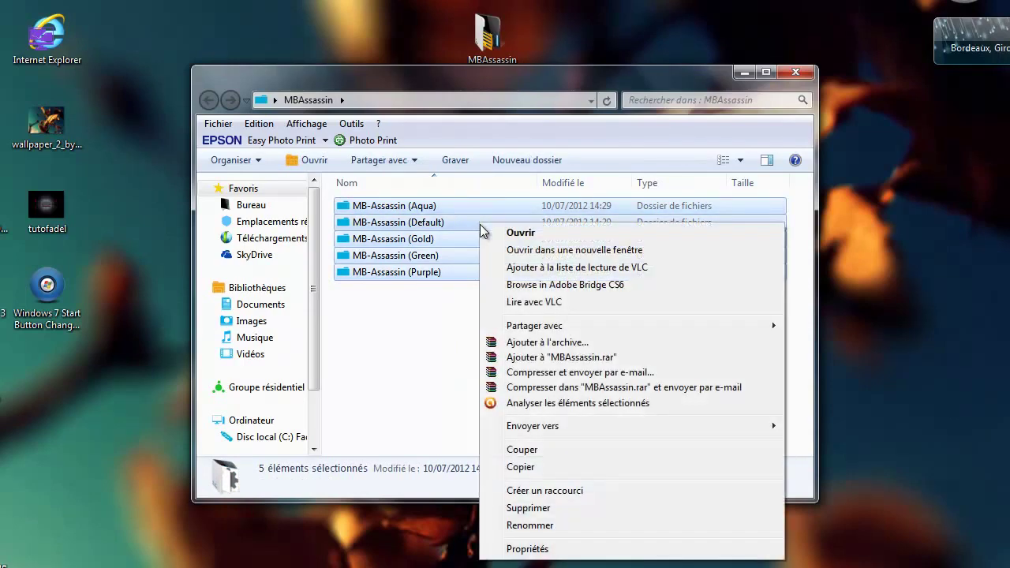
{"action": "left_click", "coordinate": [514, 470]}
Browse from the computer's drives to the Windows folder on the local C: disk
{"action": "left_click", "coordinate": [16, 565]}
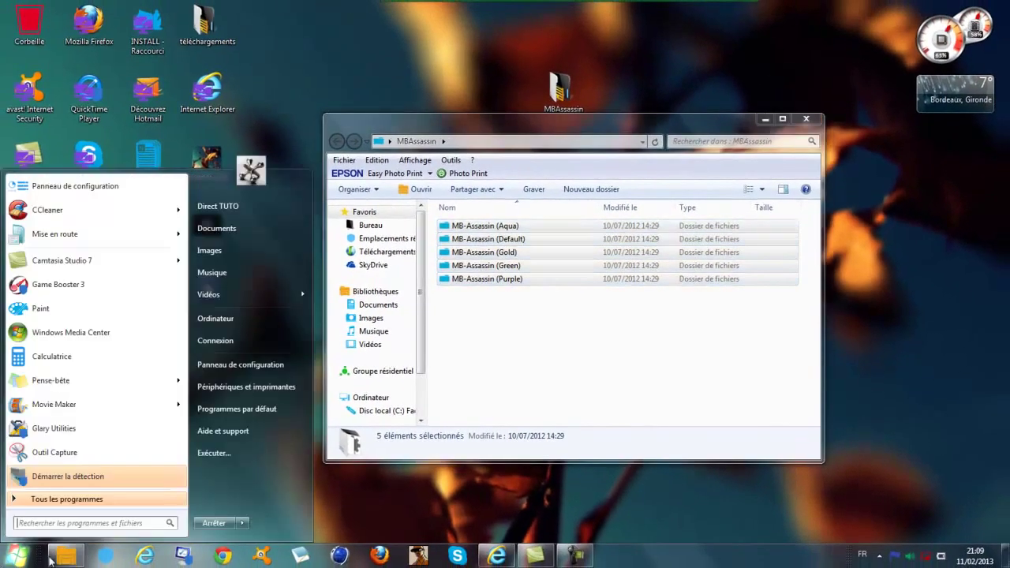
{"action": "left_click", "coordinate": [434, 485]}
{"action": "left_click", "coordinate": [9, 563]}
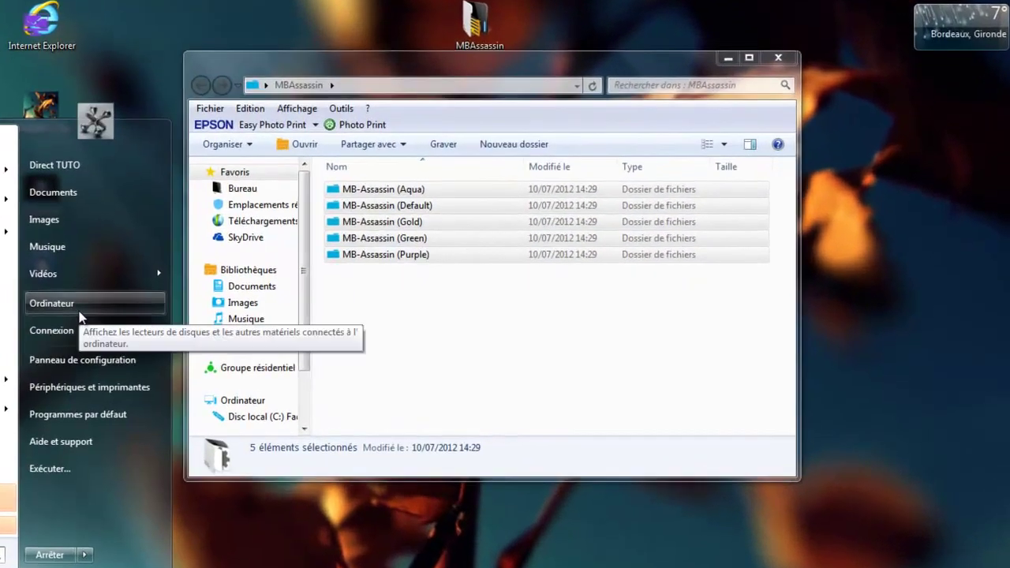
{"action": "left_click", "coordinate": [79, 314]}
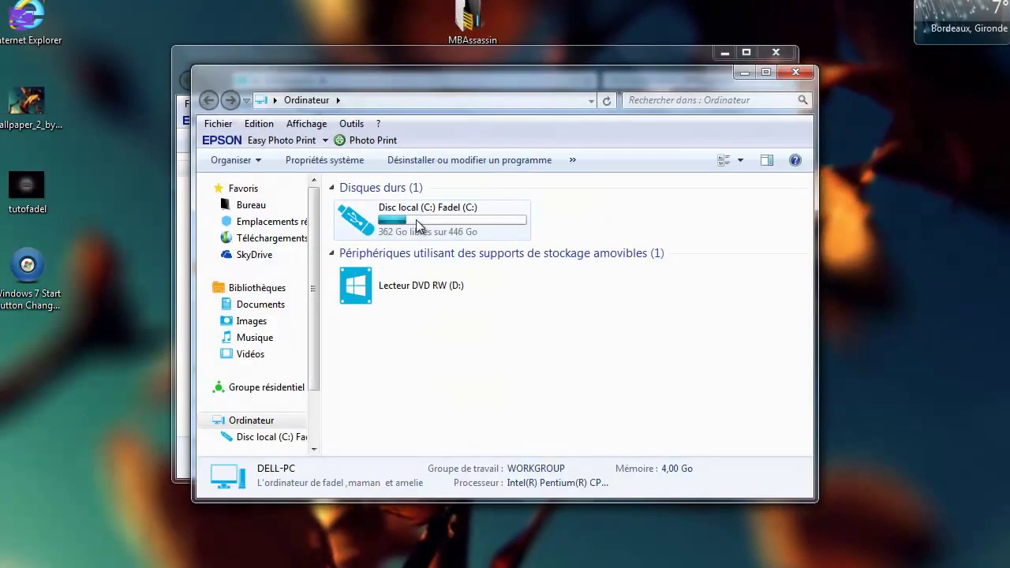
{"action": "double_click", "coordinate": [416, 223]}
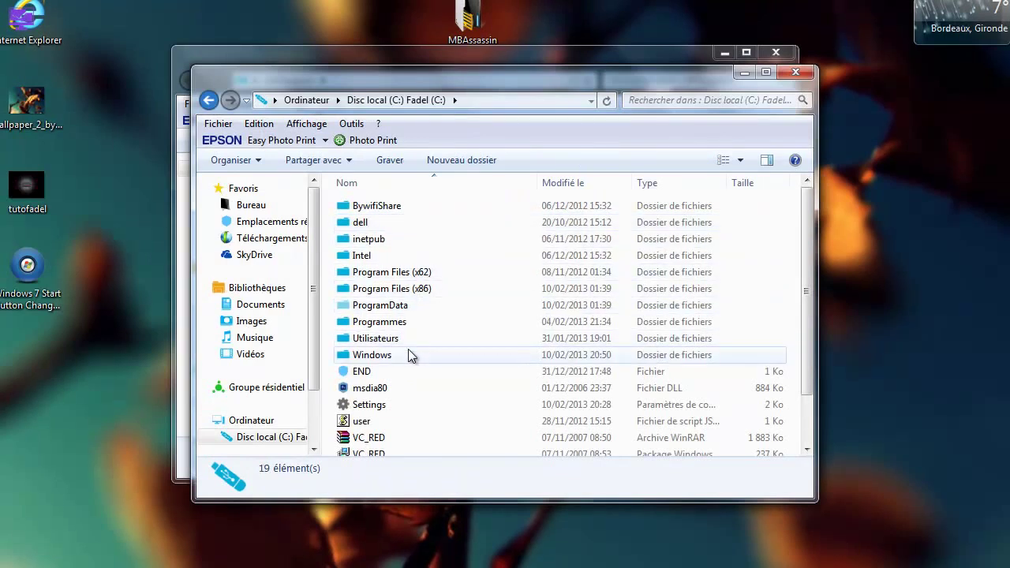
{"action": "double_click", "coordinate": [407, 352]}
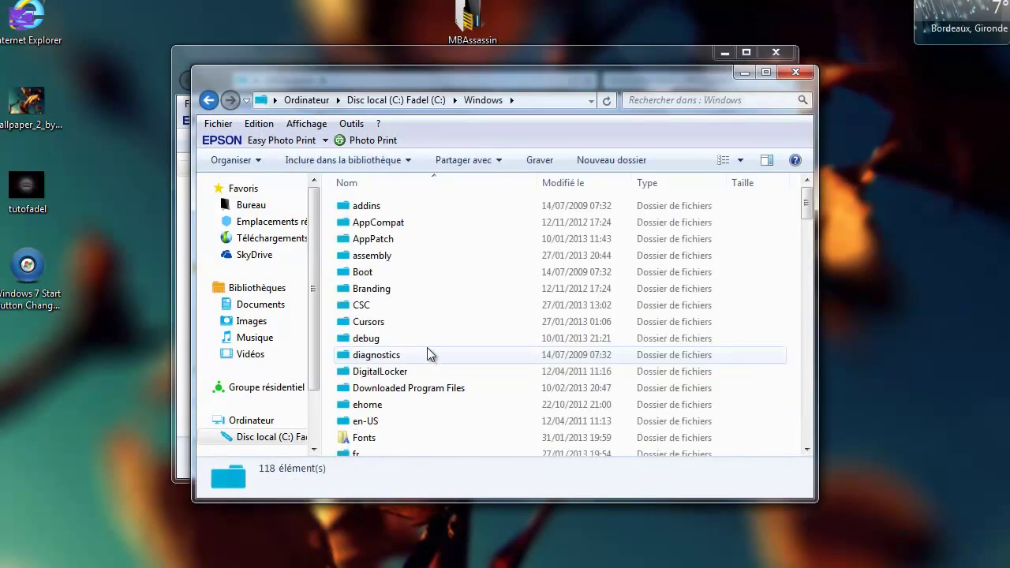
Minimise the MBAssassin window, then search the Windows folder for "curso" and open the Cursors folder
{"action": "left_click", "coordinate": [670, 99]}
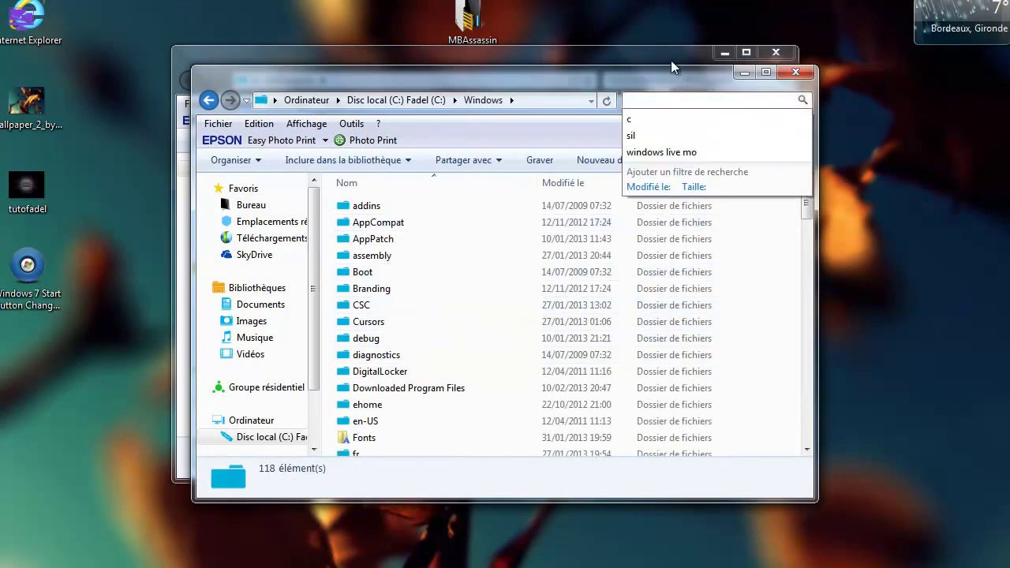
{"action": "left_click", "coordinate": [671, 60]}
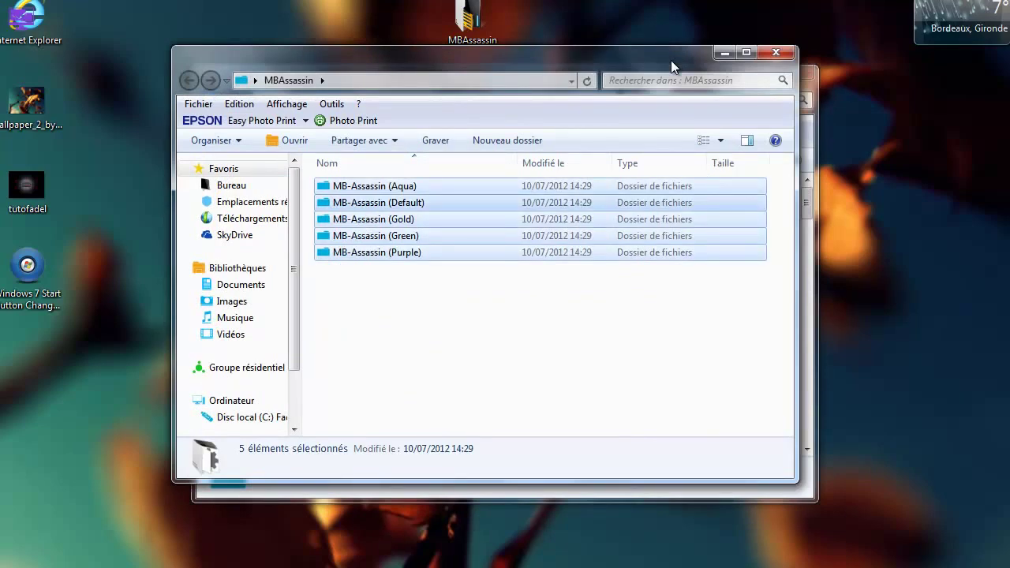
{"action": "left_click", "coordinate": [725, 53]}
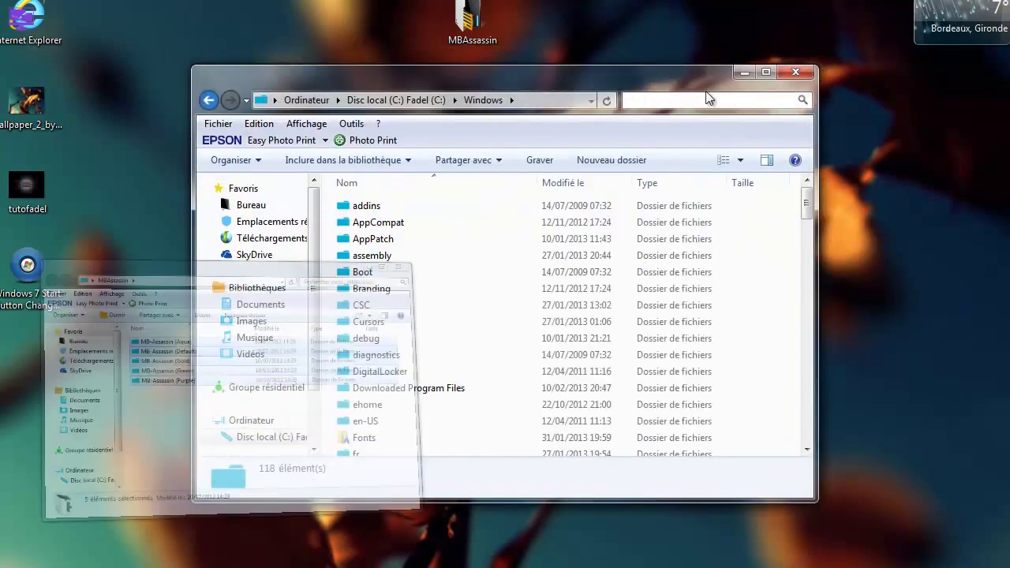
{"action": "left_click", "coordinate": [718, 99]}
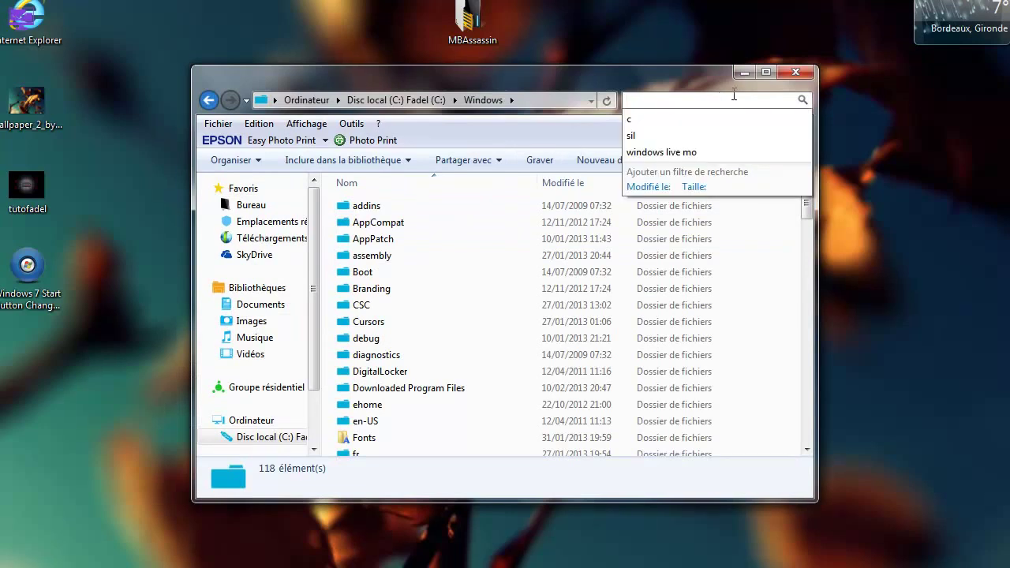
{"action": "type", "text": "curso"}
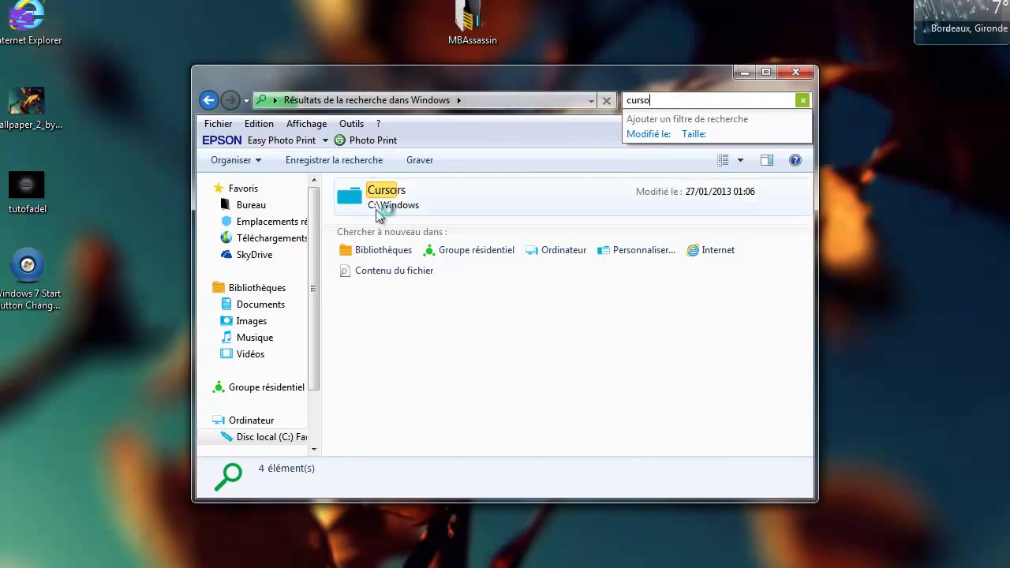
{"action": "double_click", "coordinate": [489, 197]}
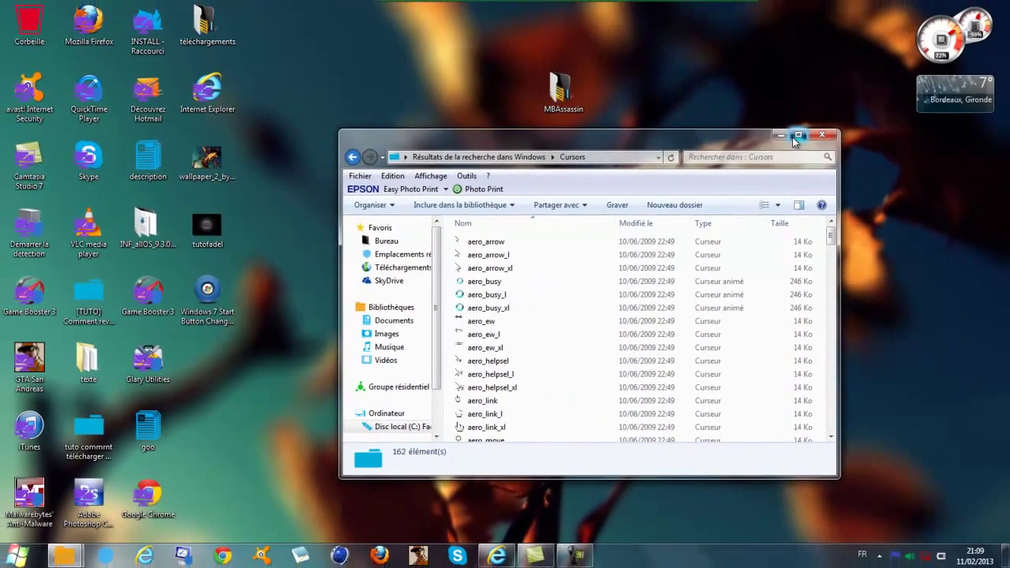
Maximise the Cursors folder window and create a new folder inside the Cursors folder
{"action": "left_click", "coordinate": [763, 74]}
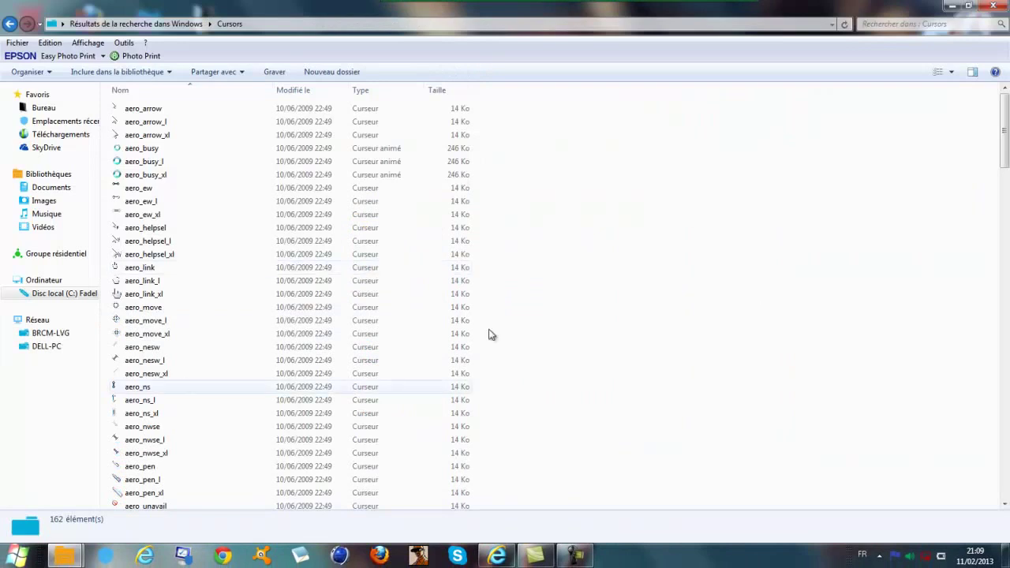
{"action": "scroll", "coordinate": [531, 273], "scroll_direction": "down", "scroll_amount": 15}
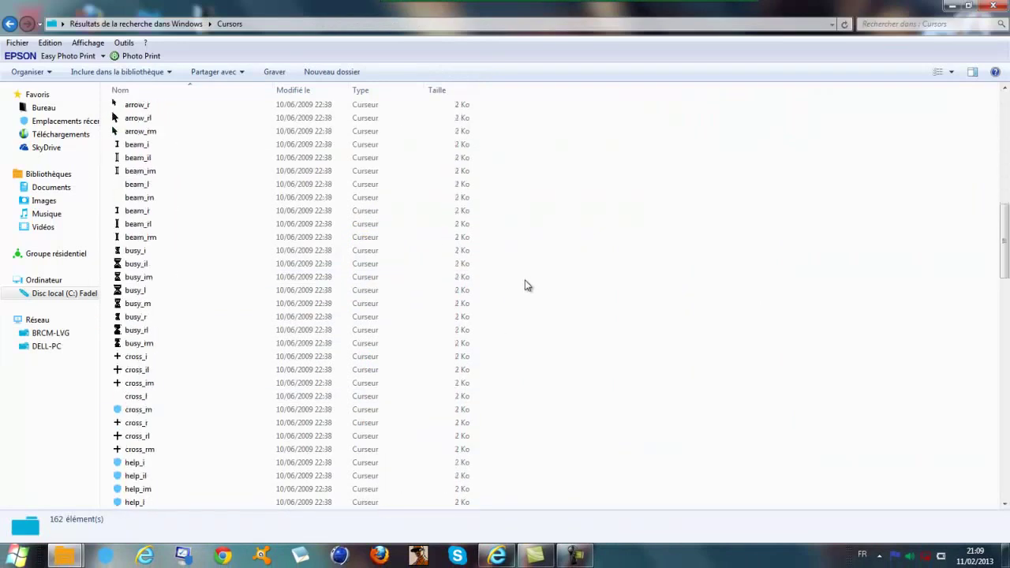
{"action": "scroll", "coordinate": [527, 286], "scroll_direction": "down", "scroll_amount": 5}
{"action": "scroll", "coordinate": [529, 289], "scroll_direction": "up", "scroll_amount": 20}
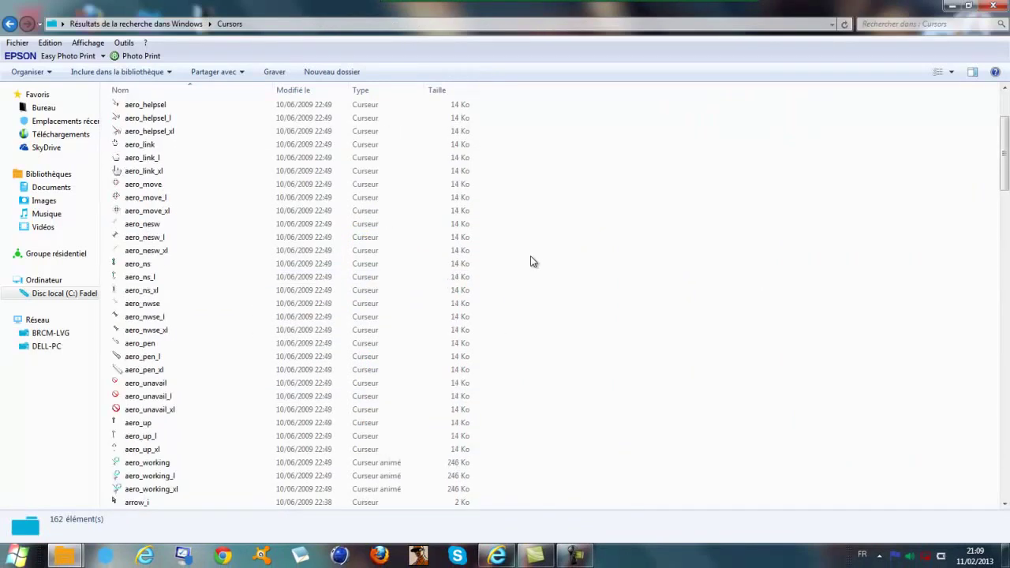
{"action": "right_click", "coordinate": [691, 167]}
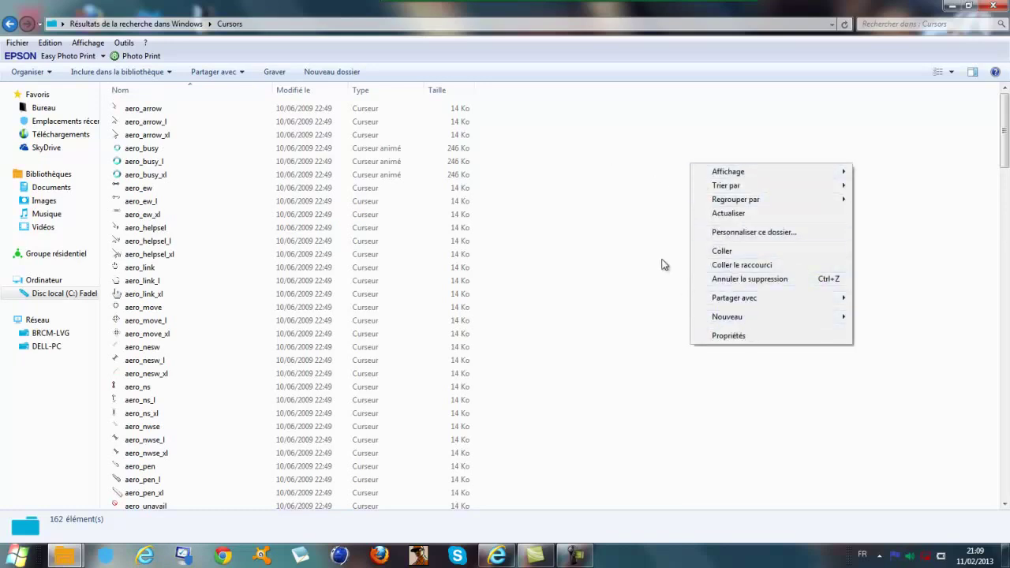
{"action": "mouse_move", "coordinate": [828, 316]}
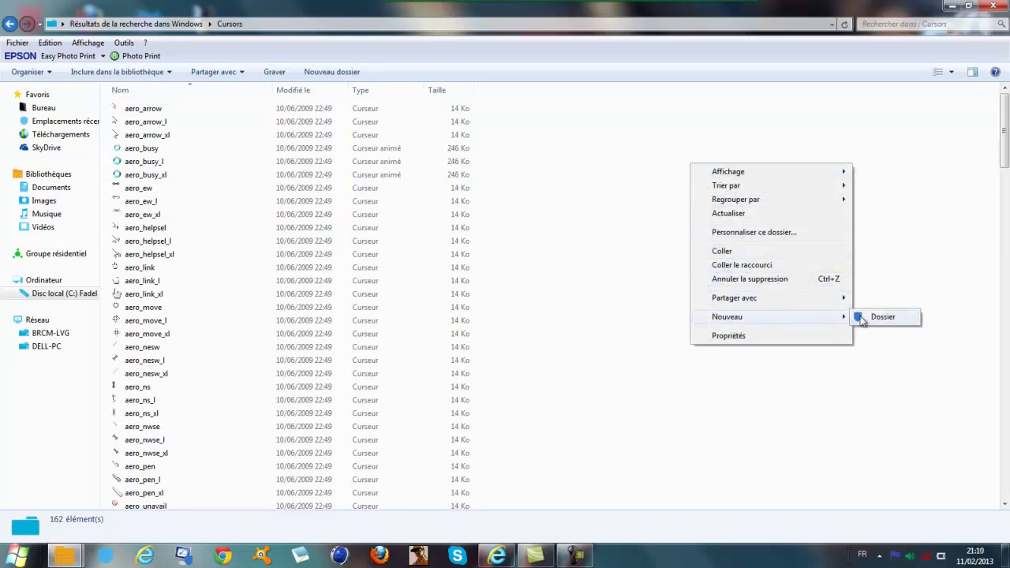
{"action": "left_click", "coordinate": [867, 317]}
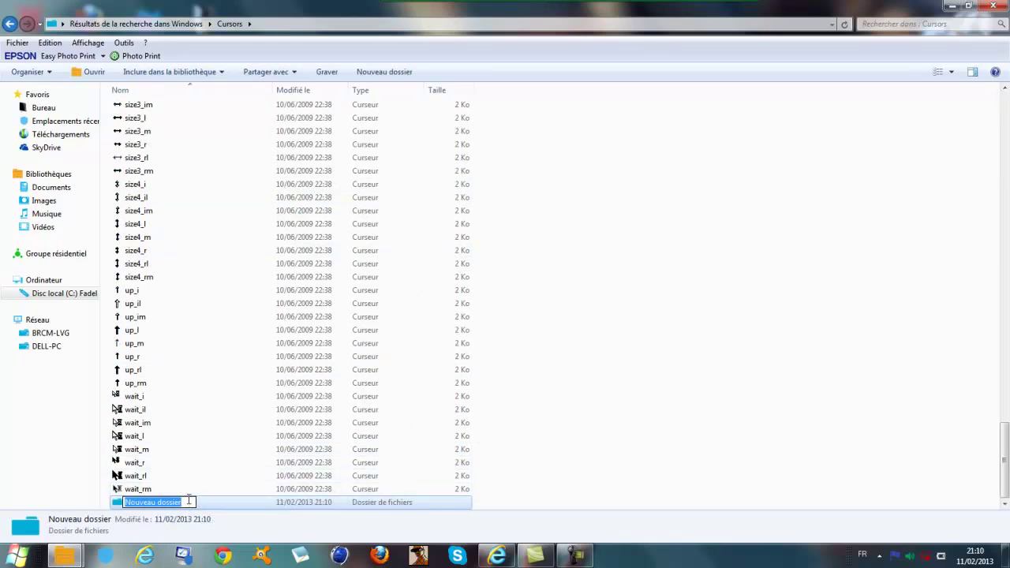
Rename the new folder in Cursors as MB
{"action": "double_click", "coordinate": [584, 13]}
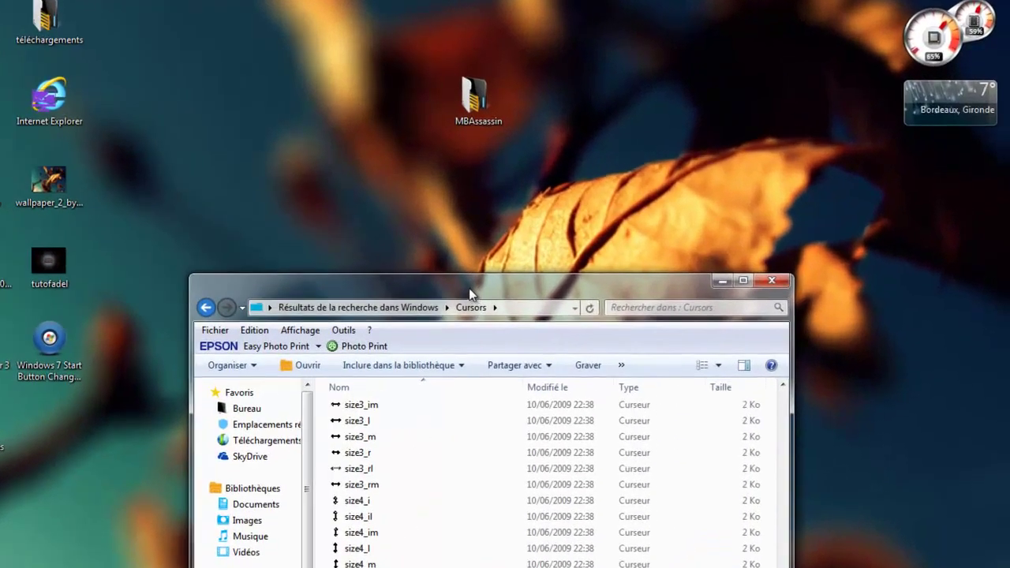
{"action": "left_click_drag", "start_coordinate": [570, 241], "coordinate": [580, 73]}
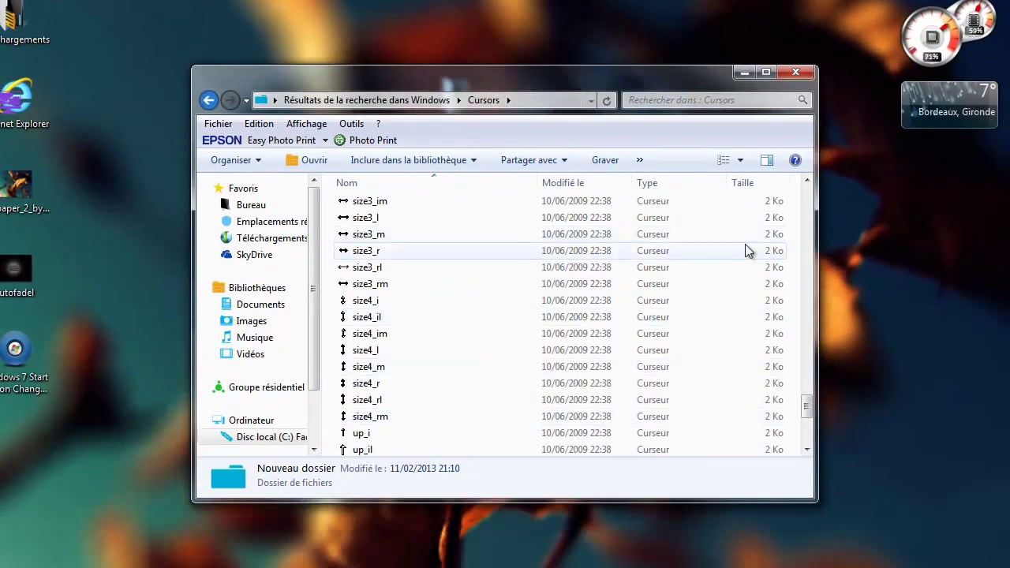
{"action": "scroll", "coordinate": [744, 244], "scroll_direction": "down", "scroll_amount": 5}
{"action": "right_click", "coordinate": [425, 448]}
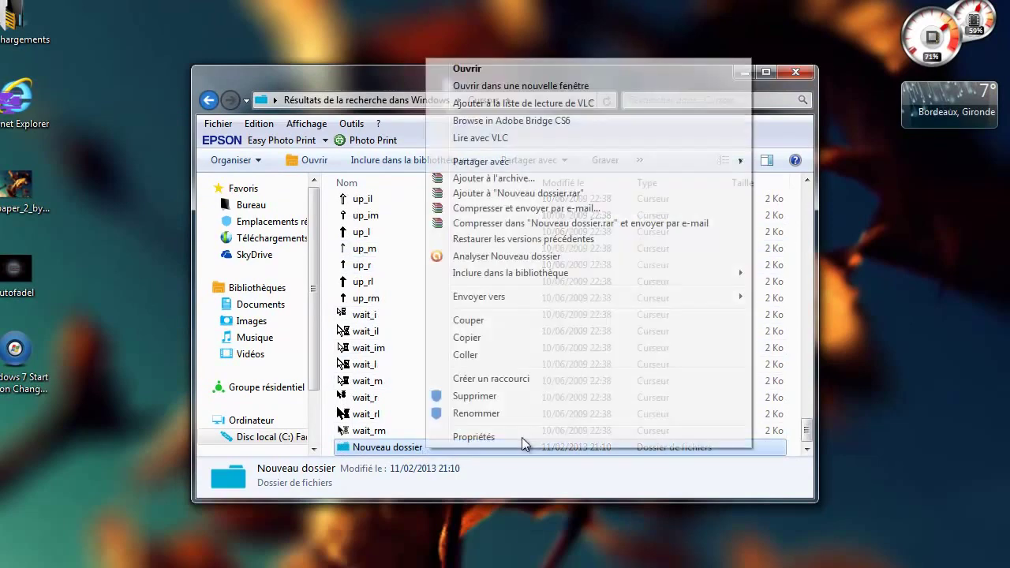
{"action": "left_click", "coordinate": [519, 414]}
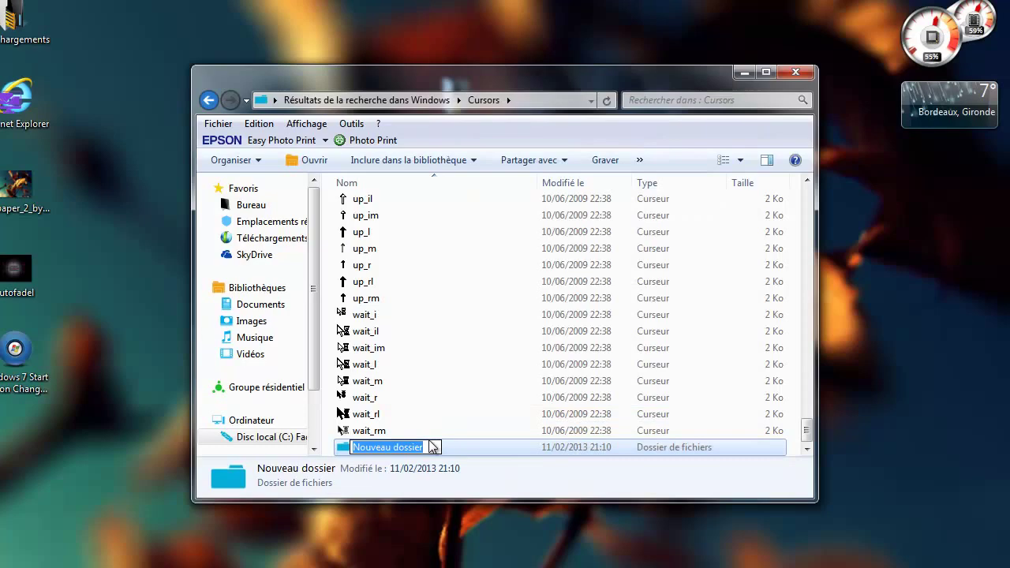
{"action": "type", "text": "MBAssassin"}
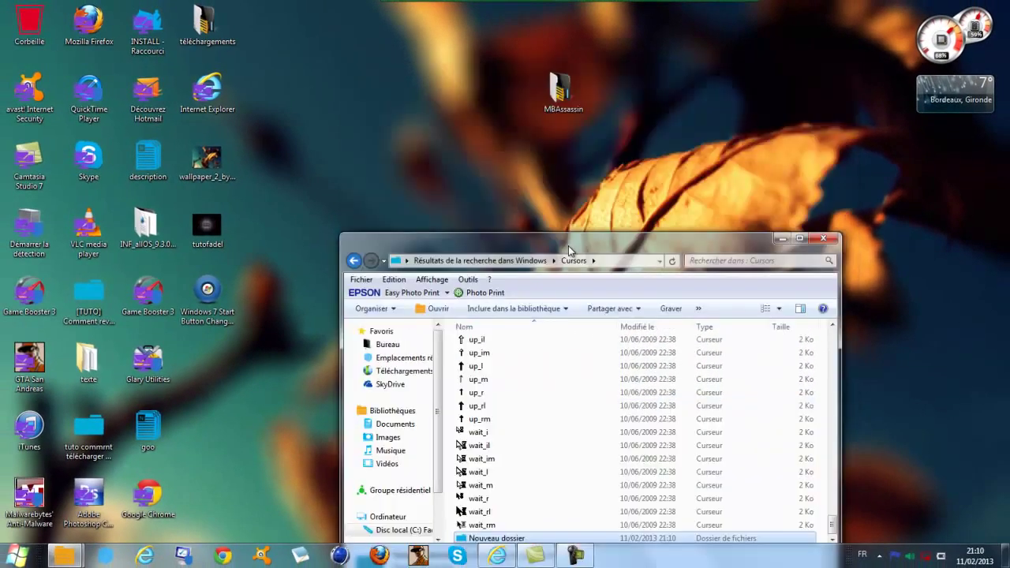
{"action": "left_click_drag", "start_coordinate": [568, 245], "coordinate": [576, 163]}
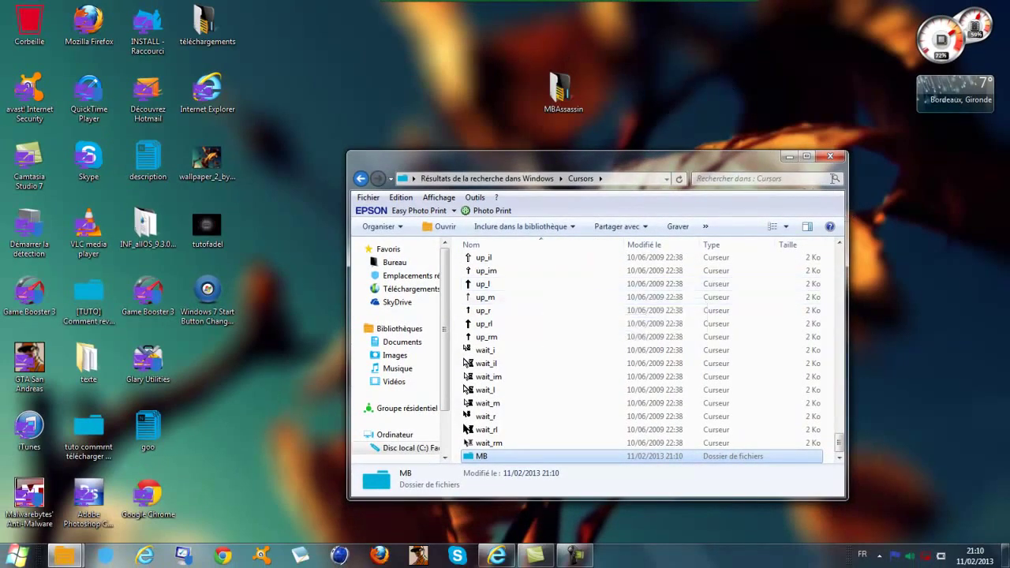
Open the MB folder and paste the copied MB-Assassin colour folders into it with administrator permission
{"action": "left_click", "coordinate": [806, 158]}
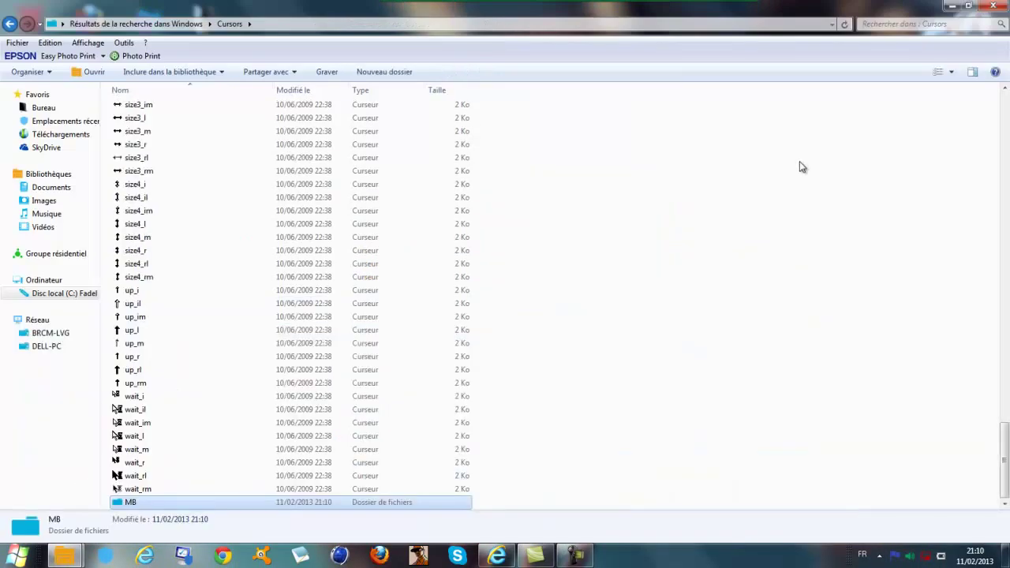
{"action": "double_click", "coordinate": [274, 504]}
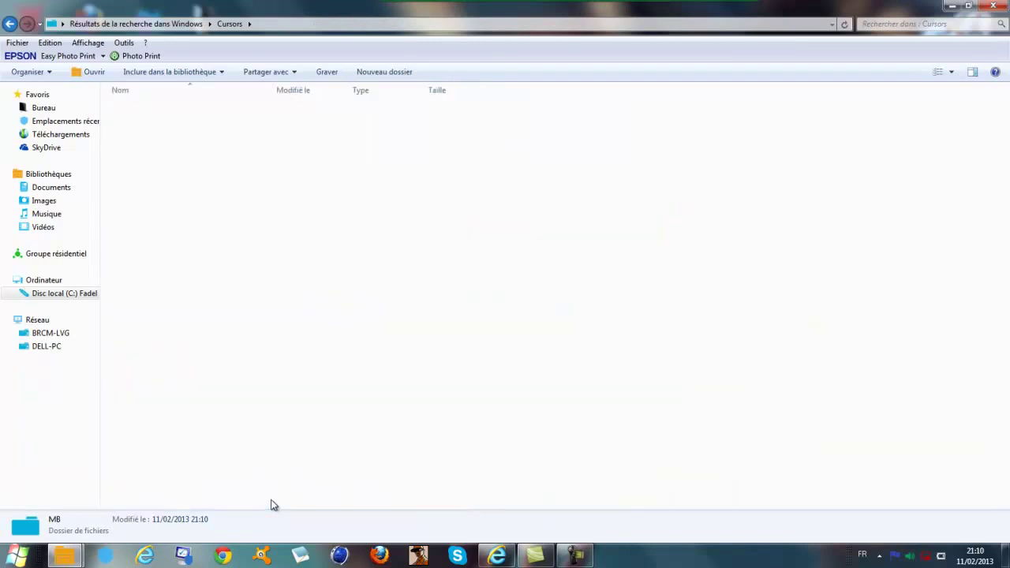
{"action": "right_click", "coordinate": [322, 185]}
{"action": "left_click", "coordinate": [363, 268]}
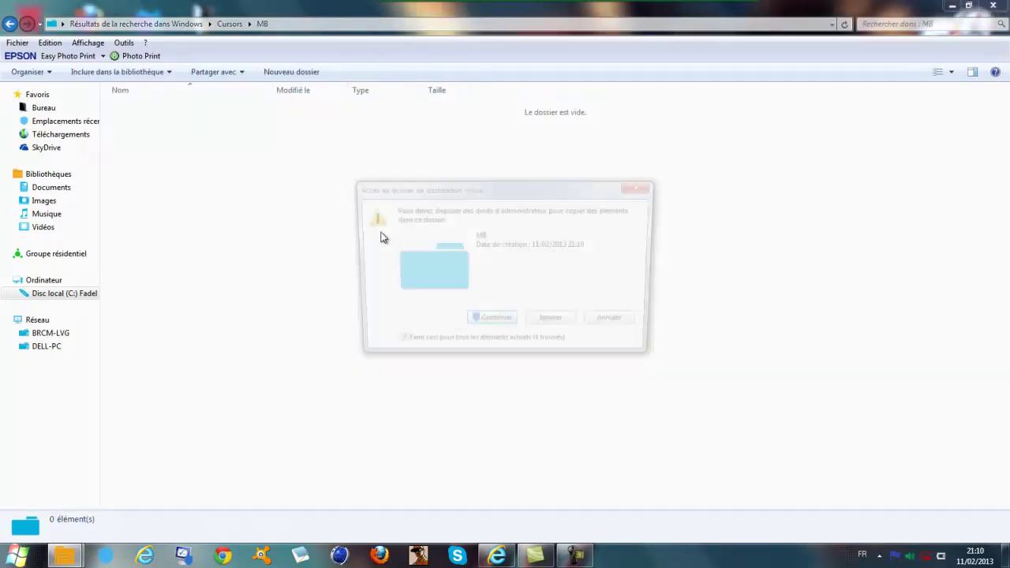
{"action": "left_click", "coordinate": [489, 323]}
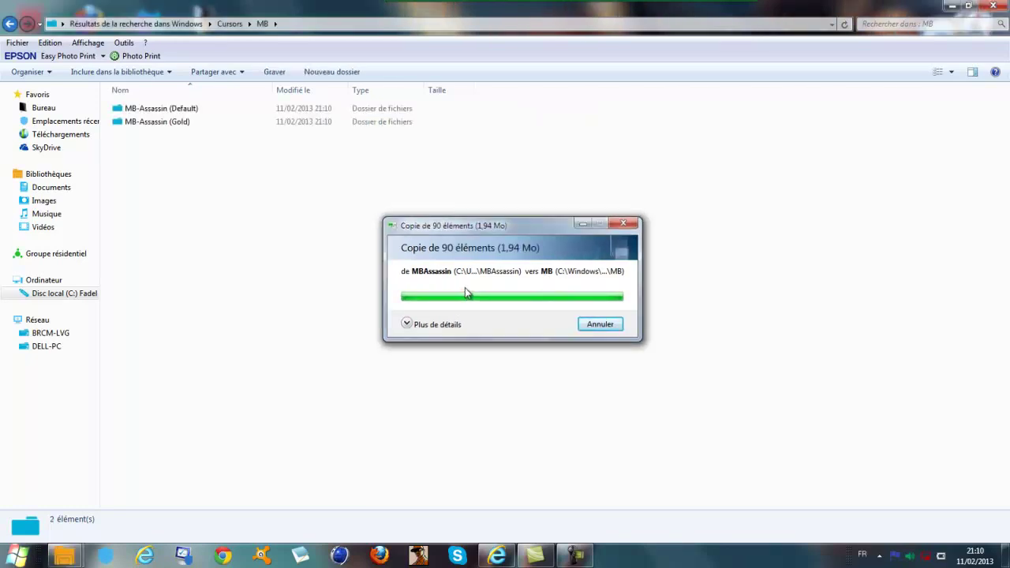
Inspect the cursor files in the MB-Assassin (Gold) folder and return to the MB folder
{"action": "double_click", "coordinate": [206, 122]}
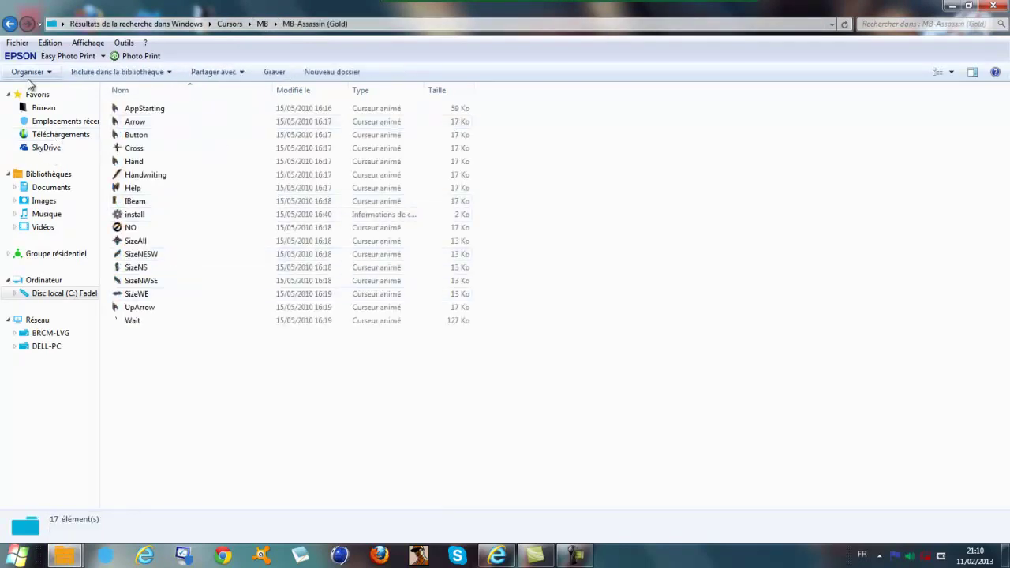
{"action": "left_click", "coordinate": [9, 23]}
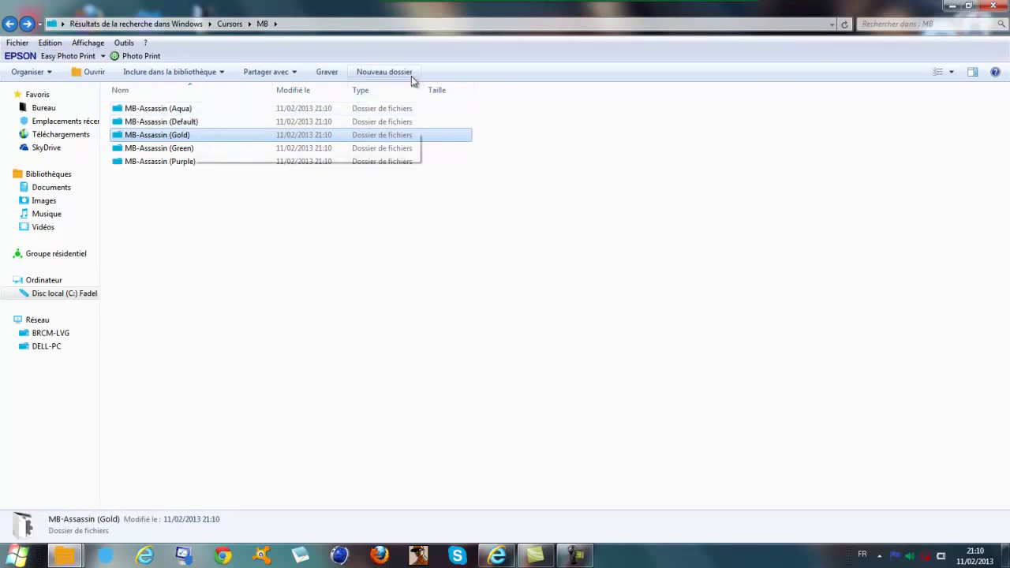
{"action": "left_click", "coordinate": [443, 209]}
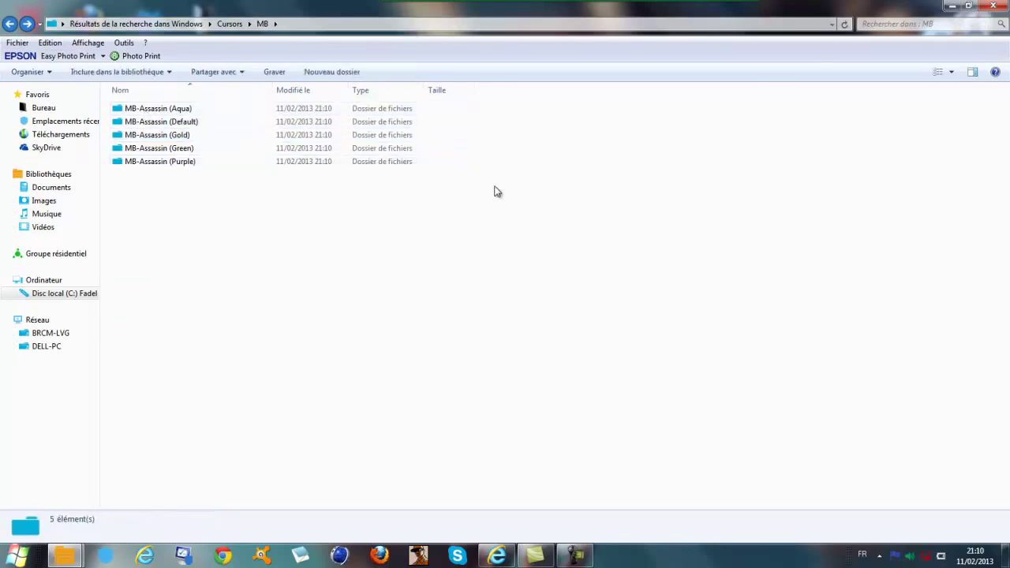
Minimise the MB folder window and place the MBAssassin folder below the Windows 7 Start Button Changer icon on the desktop
{"action": "left_click", "coordinate": [952, 5]}
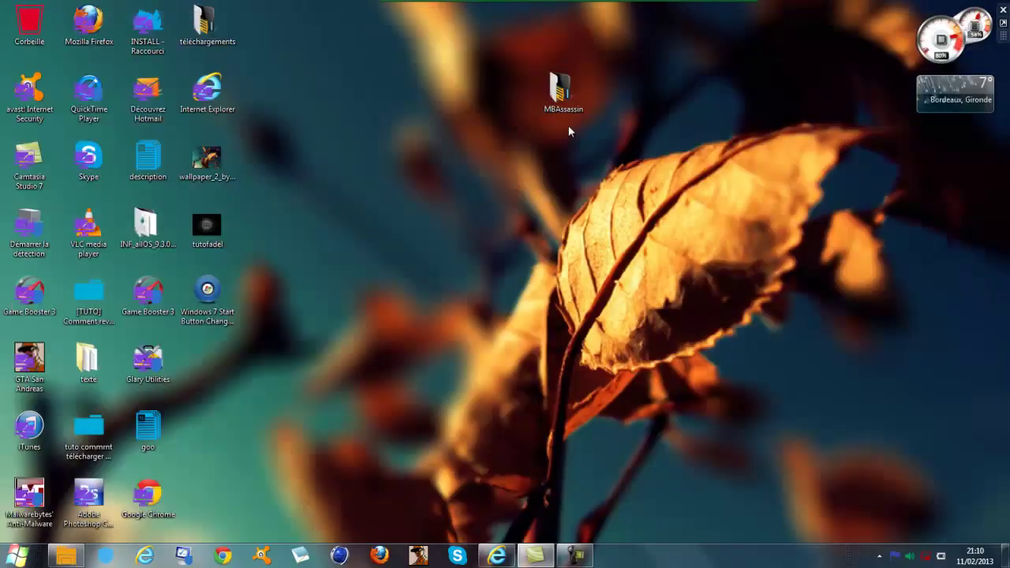
{"action": "left_click_drag", "start_coordinate": [562, 112], "coordinate": [209, 370]}
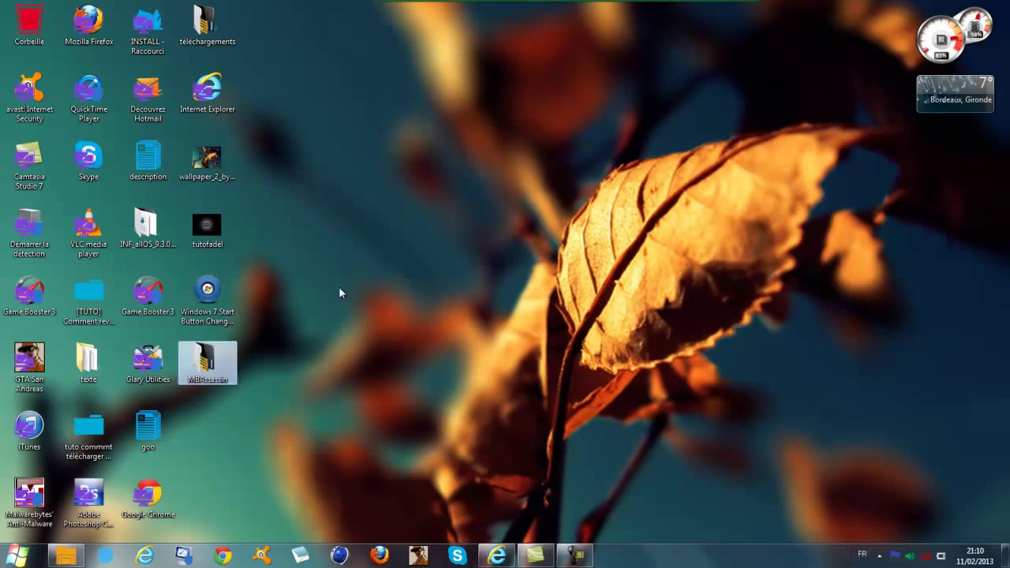
Open the mouse pointer settings from the desktop personalisation options and move the mouse properties dialog clear
{"action": "right_click", "coordinate": [457, 21]}
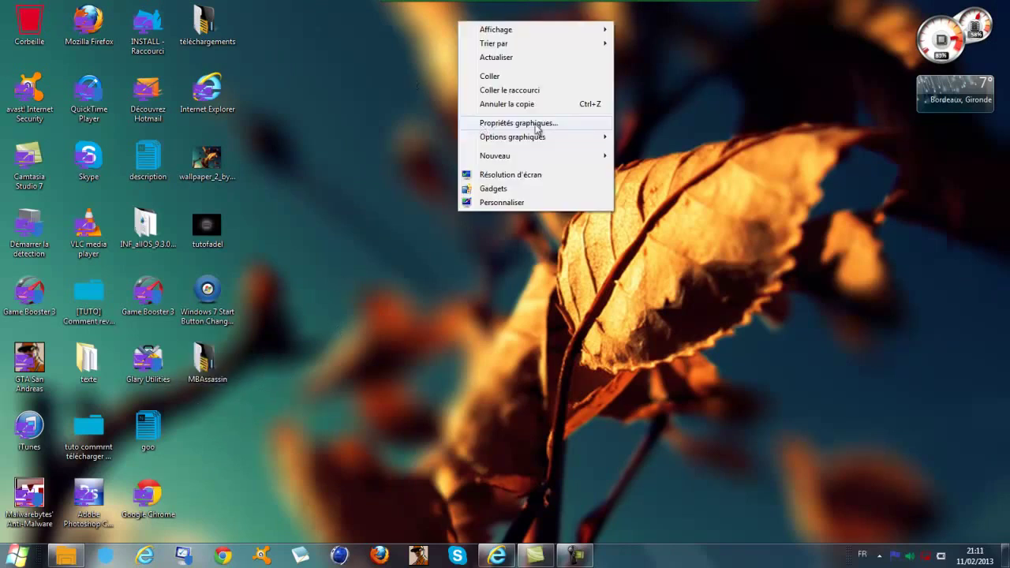
{"action": "left_click", "coordinate": [504, 203]}
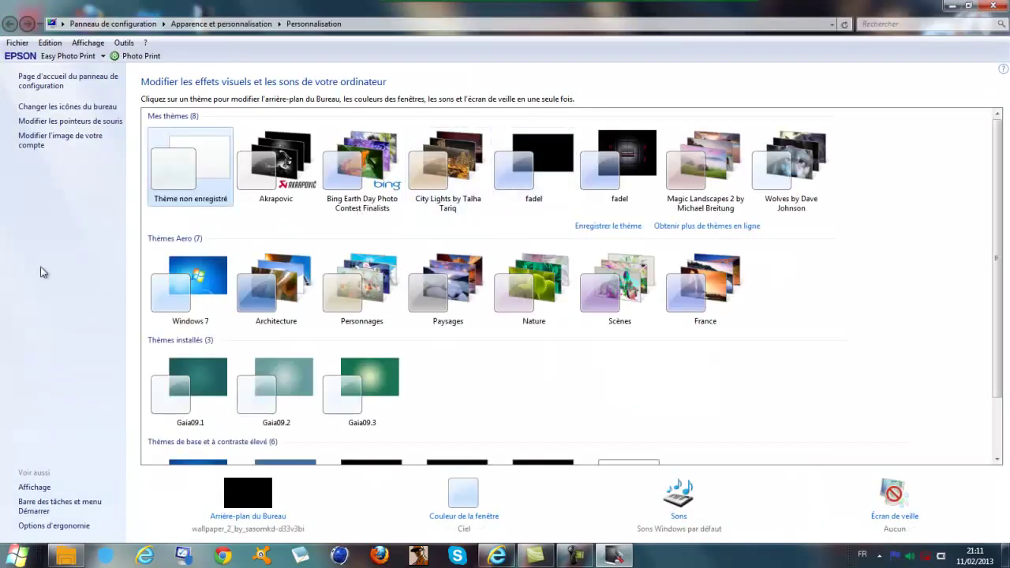
{"action": "left_click", "coordinate": [96, 123]}
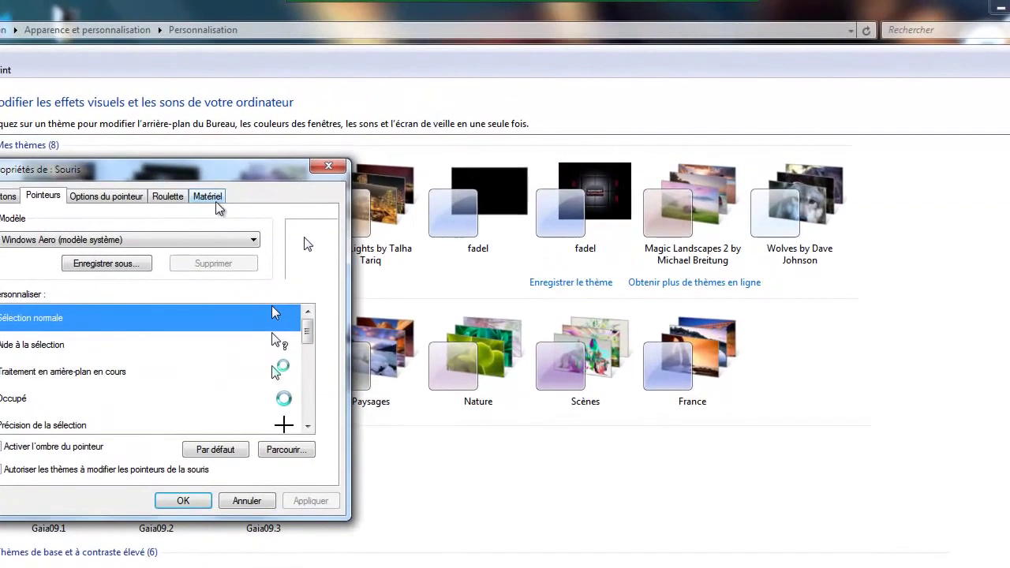
{"action": "left_click_drag", "start_coordinate": [274, 161], "coordinate": [560, 42]}
Set the normal selection pointer to AppStarting from MB-Assassin (Aqua) in the MB folder, and close the personalisation window
{"action": "left_click", "coordinate": [564, 322]}
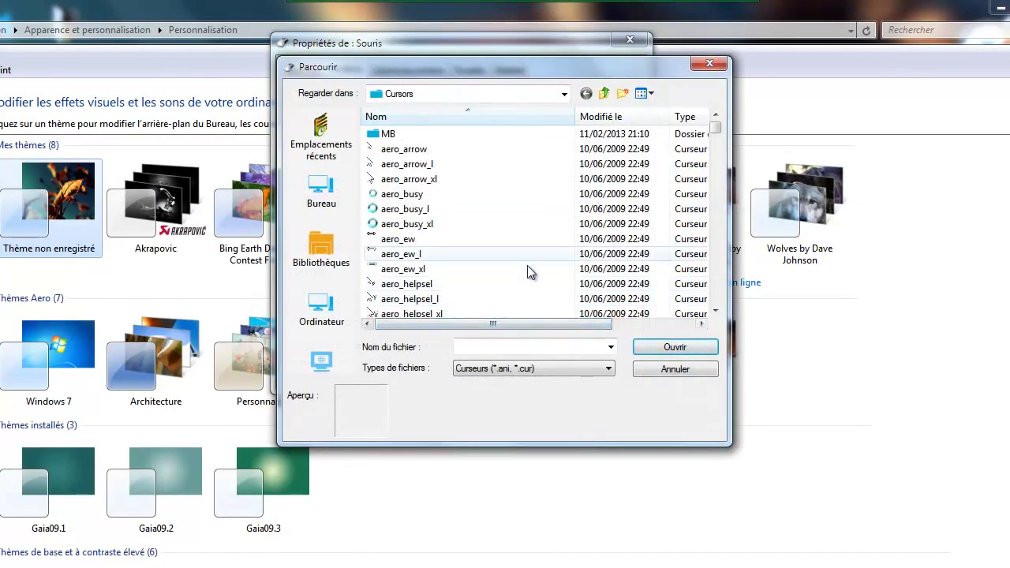
{"action": "double_click", "coordinate": [412, 134]}
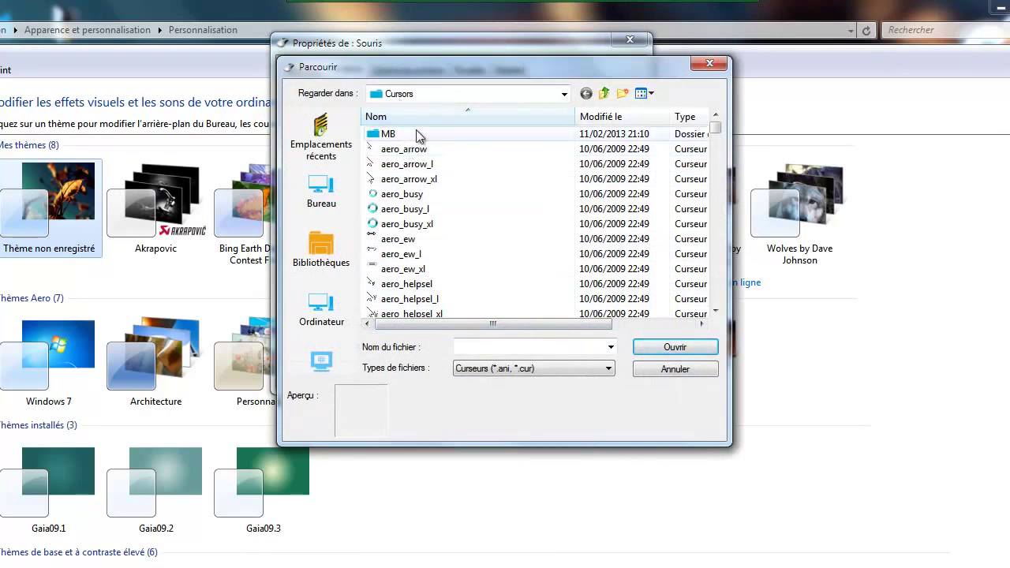
{"action": "double_click", "coordinate": [430, 134]}
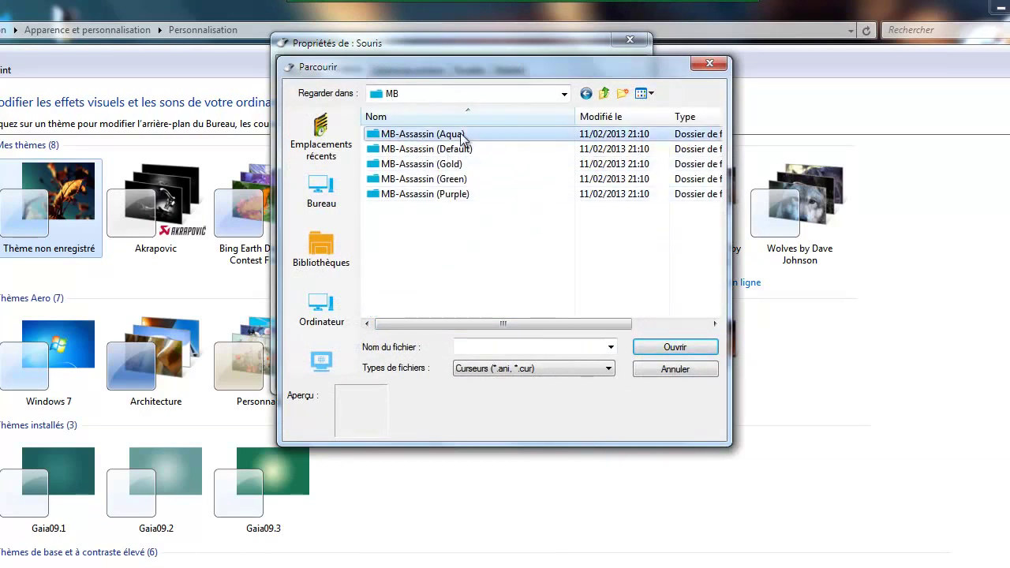
{"action": "left_click", "coordinate": [450, 135]}
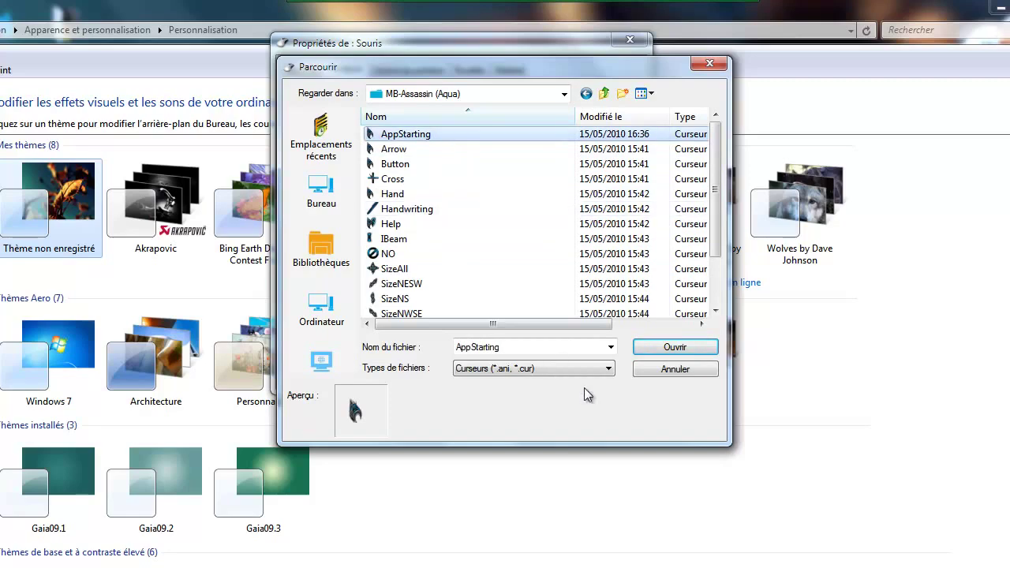
{"action": "left_click", "coordinate": [657, 349]}
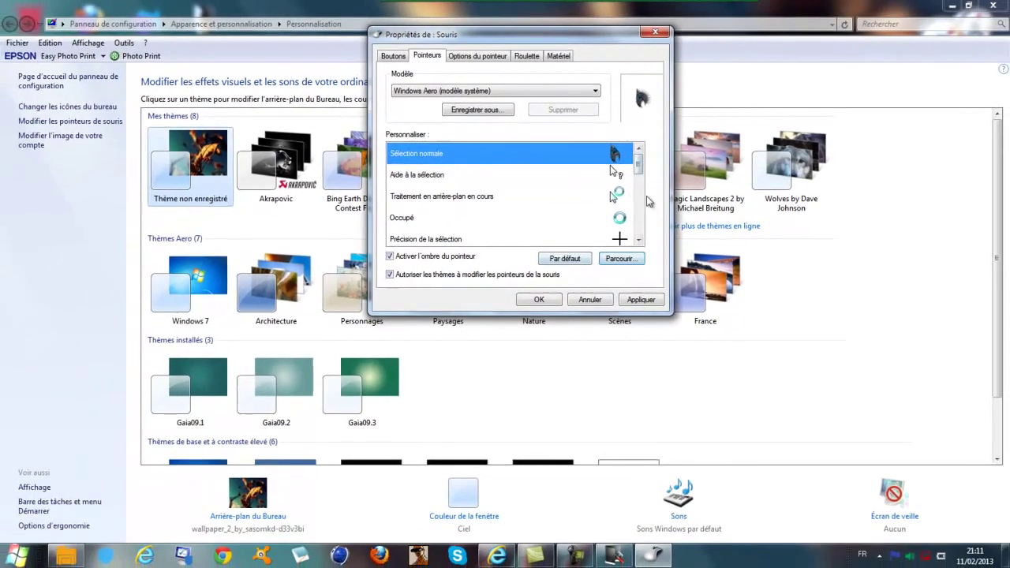
{"action": "left_click", "coordinate": [544, 299]}
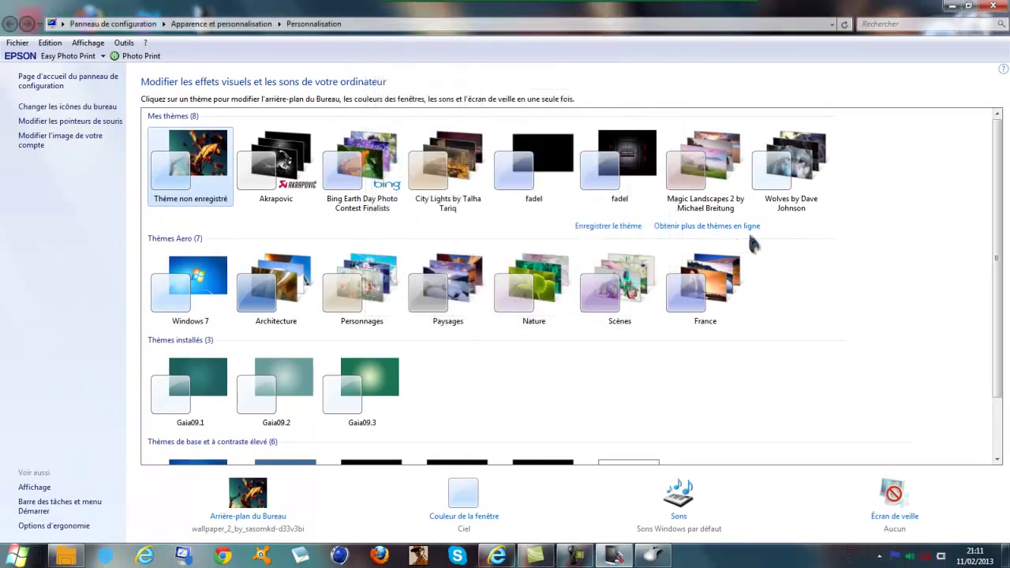
{"action": "left_click", "coordinate": [991, 5]}
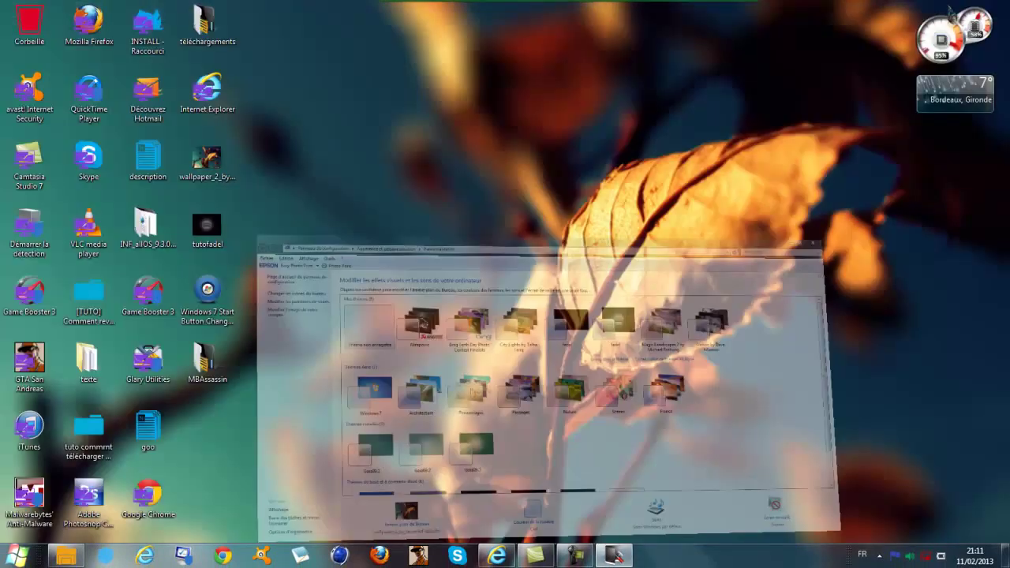
{"action": "left_click_drag", "start_coordinate": [420, 89], "coordinate": [569, 259]}
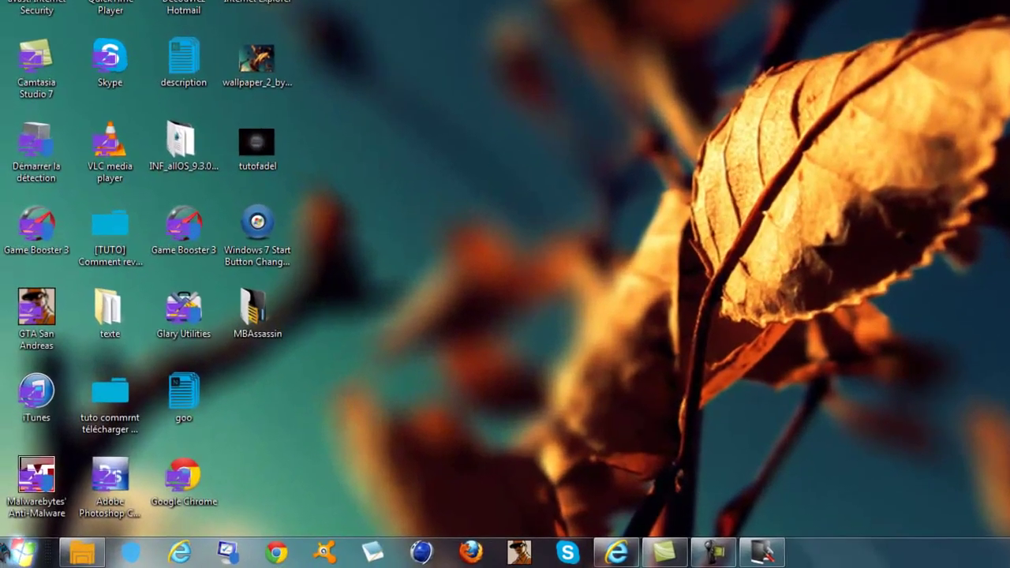
{"action": "key", "text": "super"}
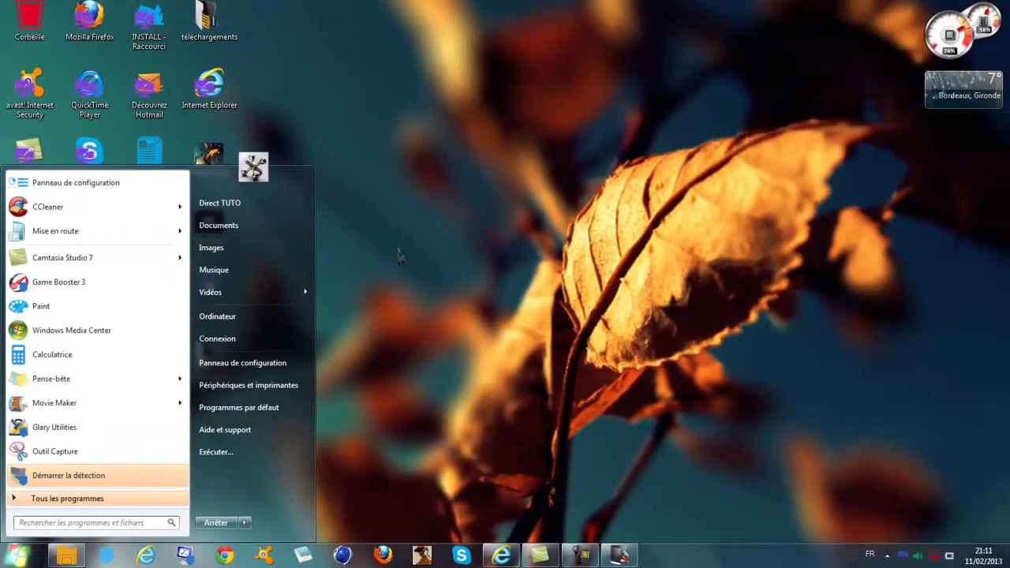
{"action": "left_click", "coordinate": [577, 52]}
{"action": "left_click_drag", "start_coordinate": [774, 119], "coordinate": [835, 197]}
{"action": "left_click_drag", "start_coordinate": [672, 272], "coordinate": [828, 473]}
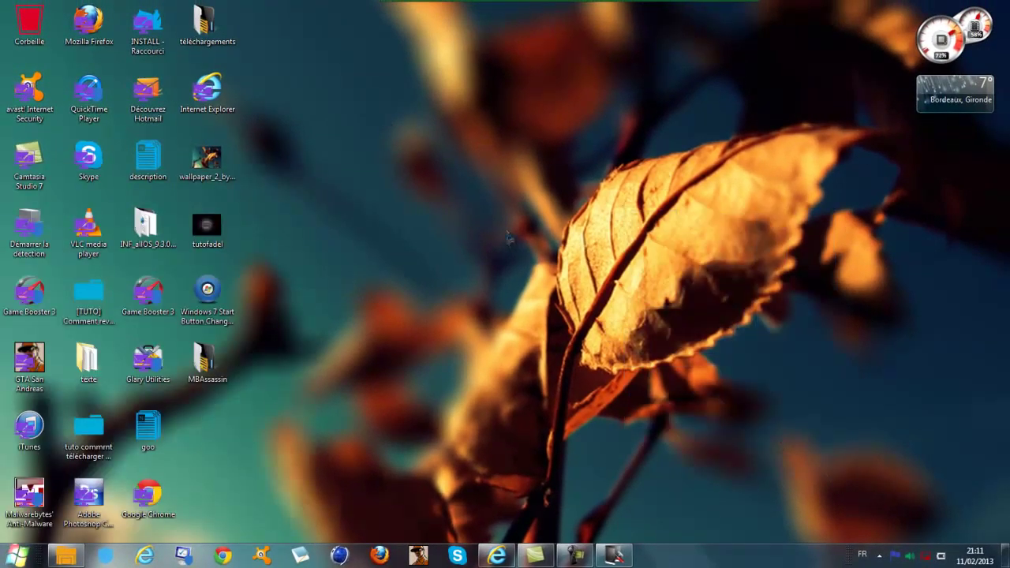
{"action": "left_click_drag", "start_coordinate": [350, 72], "coordinate": [473, 383]}
{"action": "left_click_drag", "start_coordinate": [252, 61], "coordinate": [311, 306]}
Switch to Internet Explorer, review the Assassin Cursor Pack page on RocketDock, and close the browser
{"action": "left_click", "coordinate": [496, 556]}
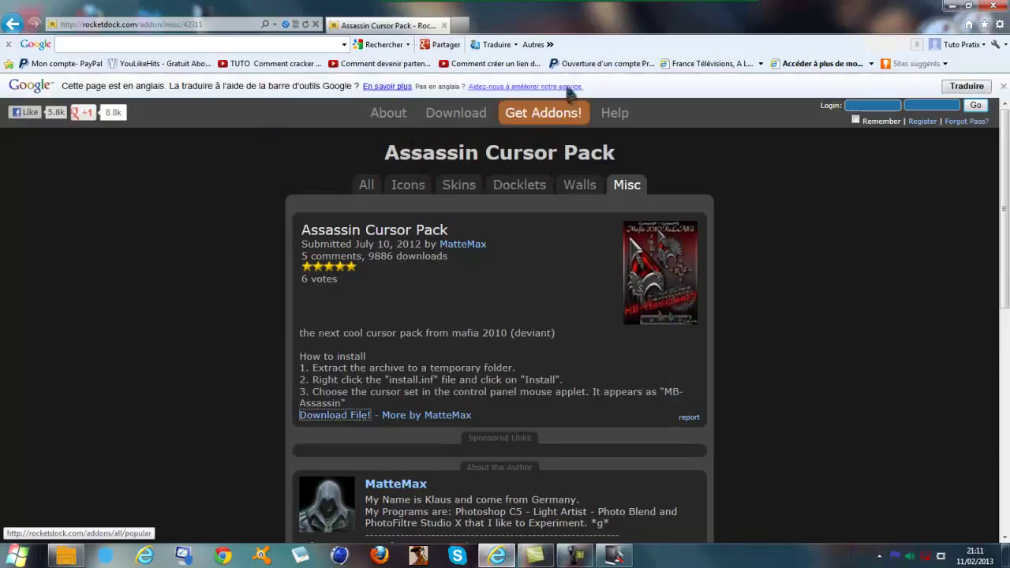
{"action": "scroll", "coordinate": [721, 259], "scroll_direction": "down", "scroll_amount": 10}
{"action": "scroll", "coordinate": [821, 311], "scroll_direction": "up", "scroll_amount": 6}
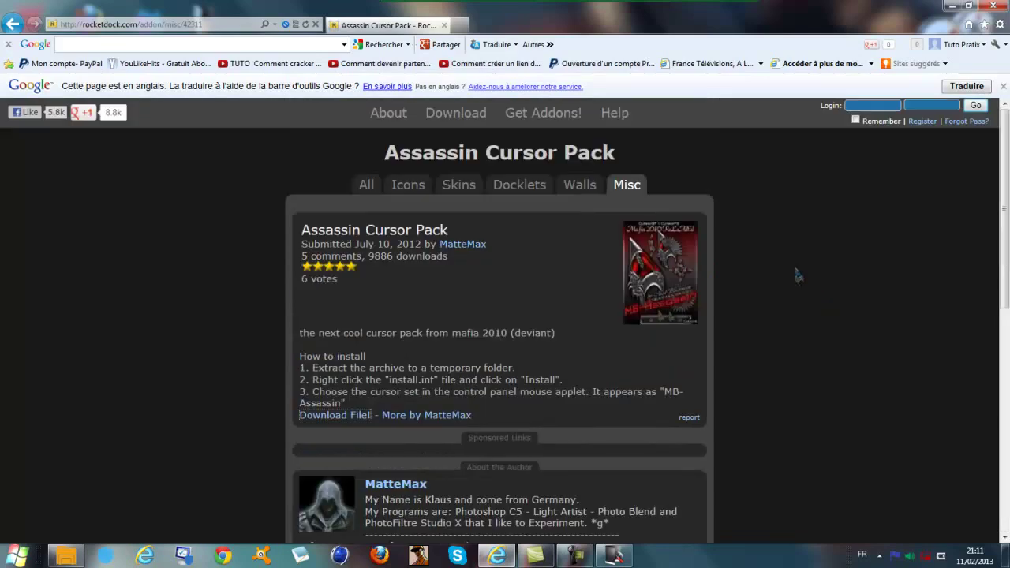
{"action": "scroll", "coordinate": [721, 329], "scroll_direction": "down", "scroll_amount": 3}
{"action": "scroll", "coordinate": [624, 276], "scroll_direction": "up", "scroll_amount": 3}
{"action": "left_click", "coordinate": [987, 5]}
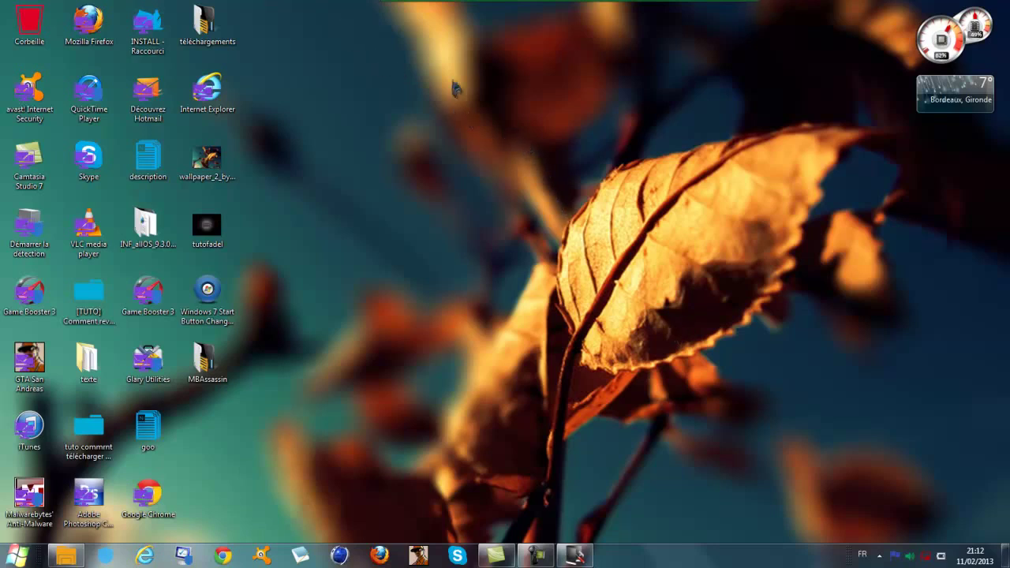
{"action": "left_click_drag", "start_coordinate": [497, 47], "coordinate": [557, 30]}
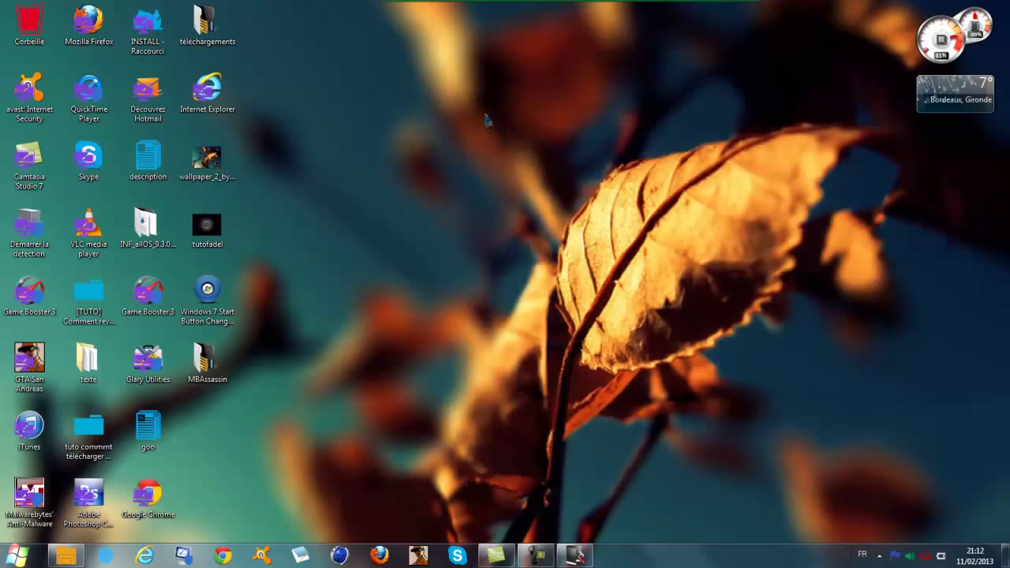